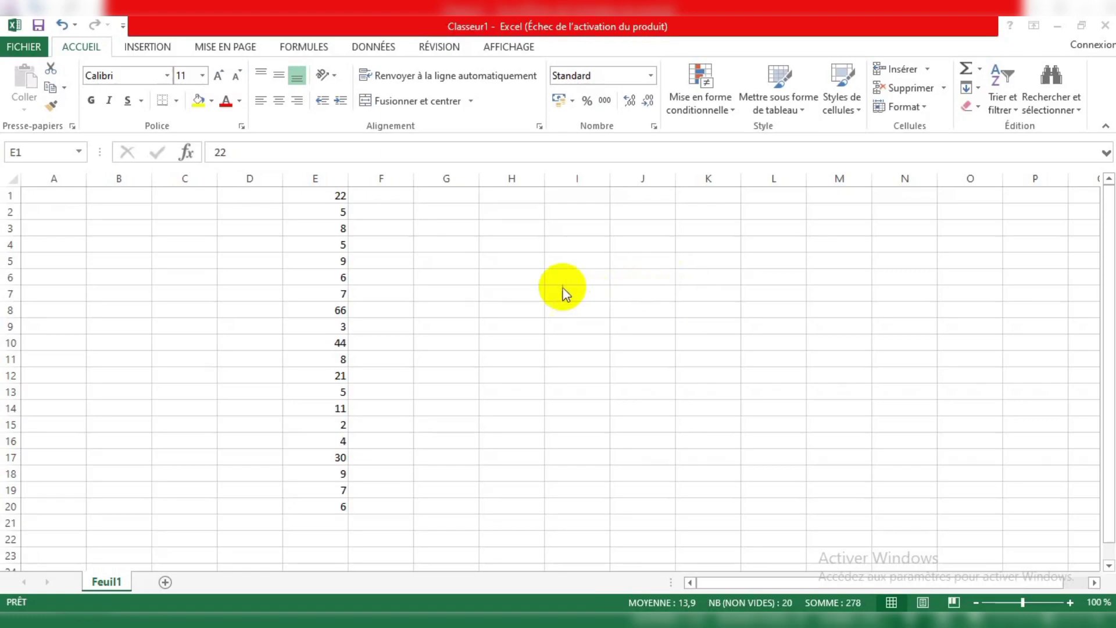
pyautogui.hotkey('ctrl', 'space')
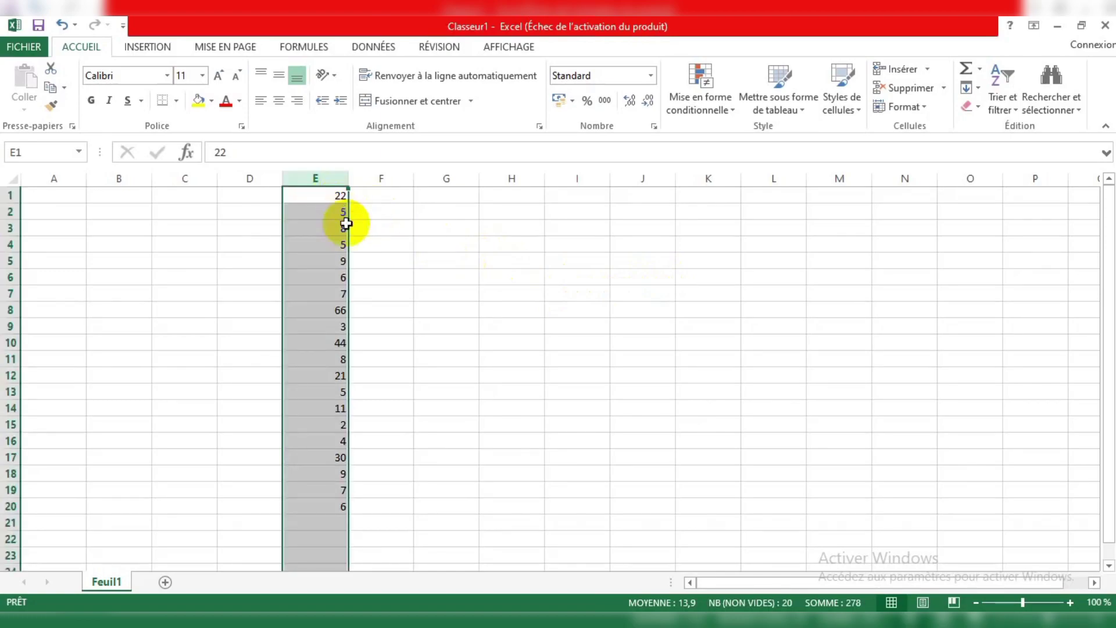
pyautogui.click(377, 211)
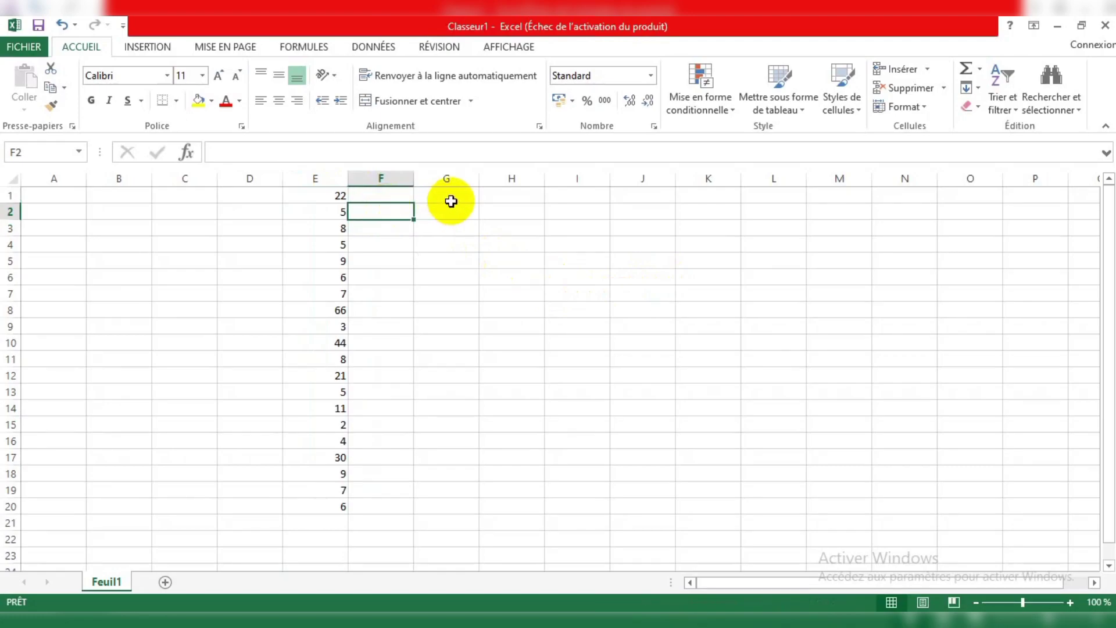
pyautogui.click(335, 194)
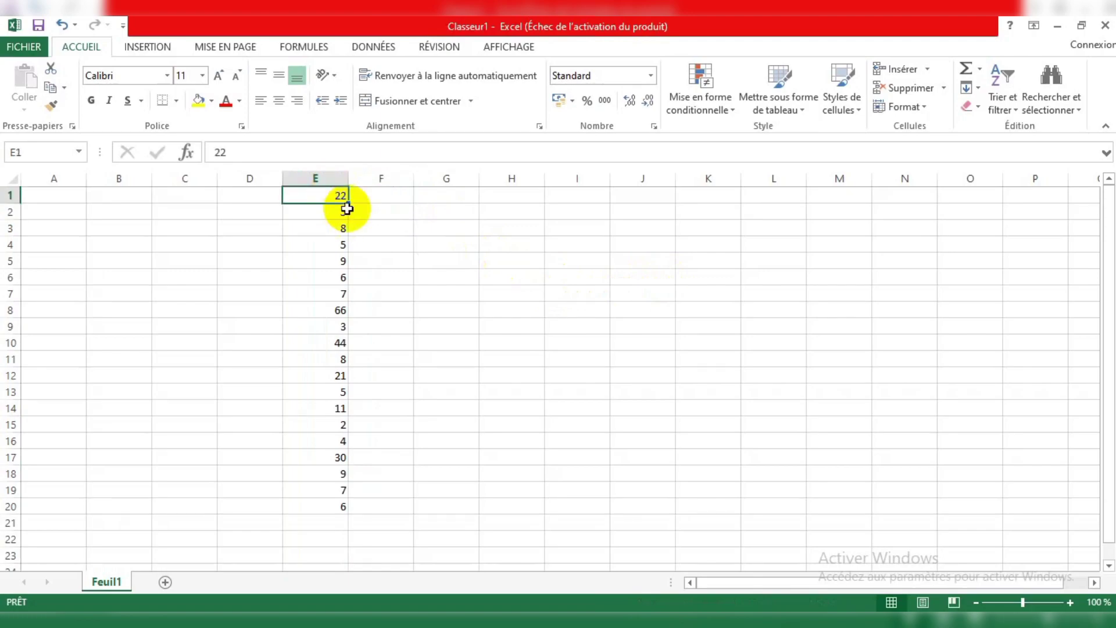
pyautogui.click(347, 211)
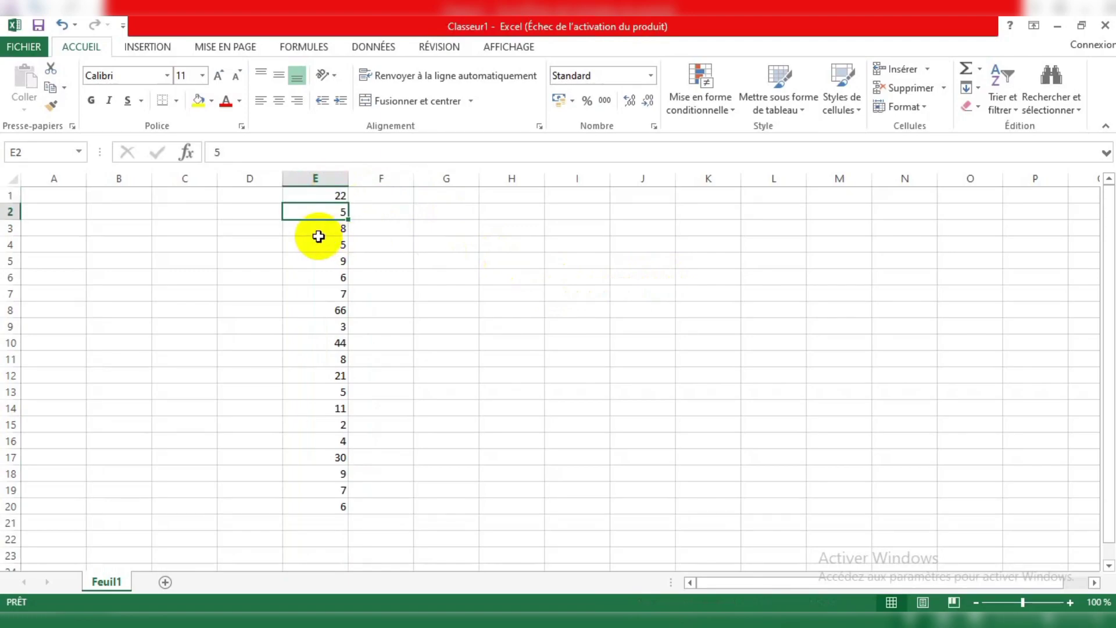
pyautogui.click(317, 241)
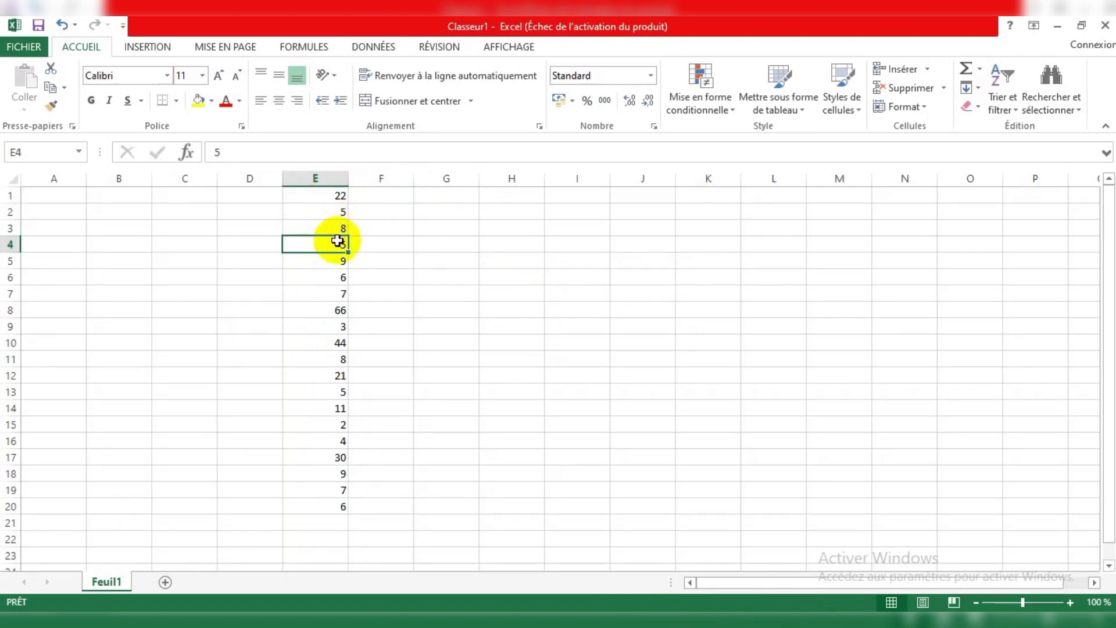
pyautogui.click(343, 262)
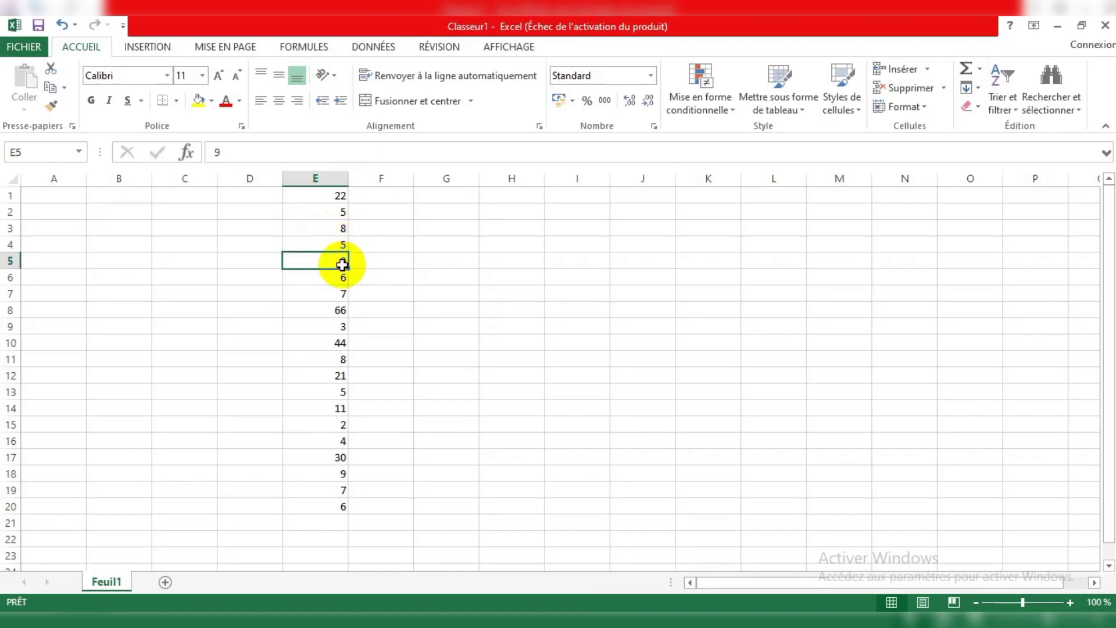
pyautogui.click(451, 258)
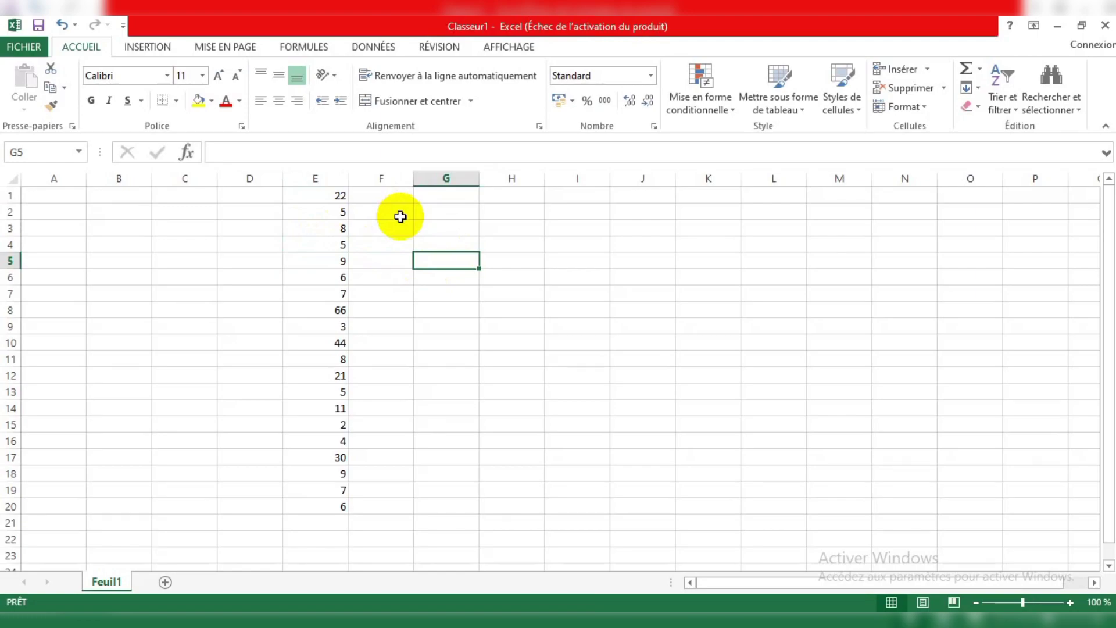
# Start a conditional formatting rule on the whole of column E that highlights duplicate values (Valeurs en double).
pyautogui.click(330, 176)
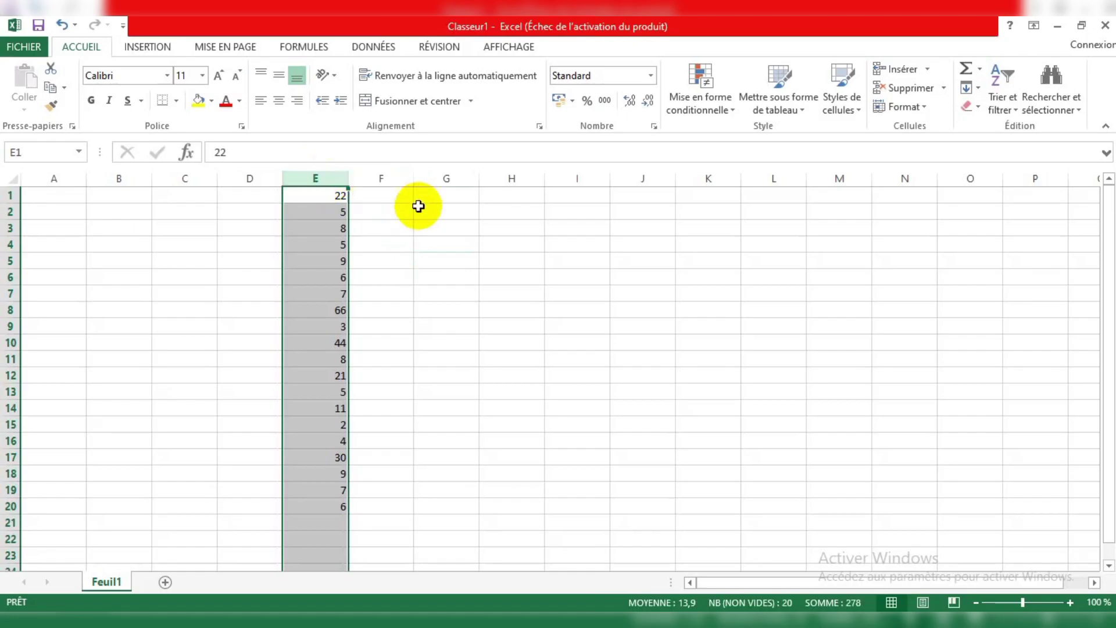
pyautogui.click(728, 111)
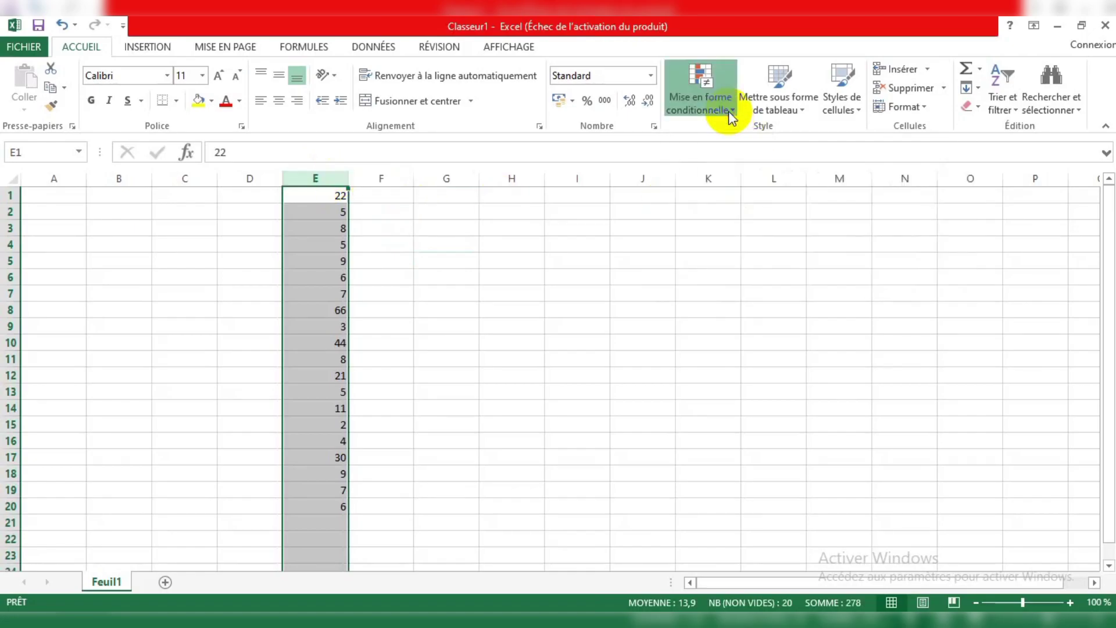
pyautogui.moveTo(760, 138)
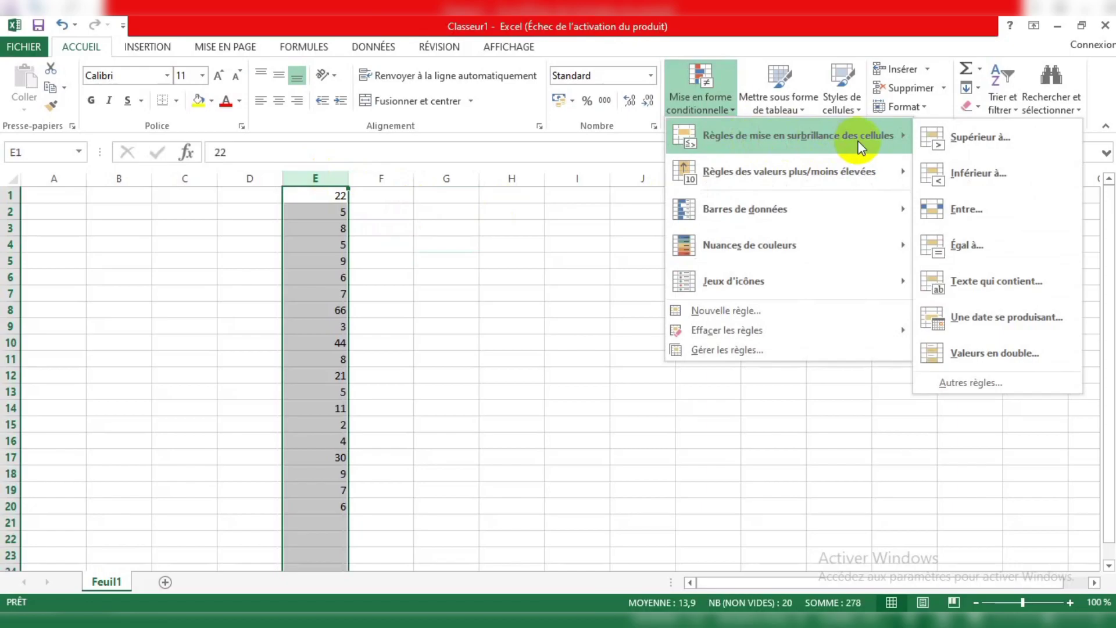
pyautogui.click(1016, 361)
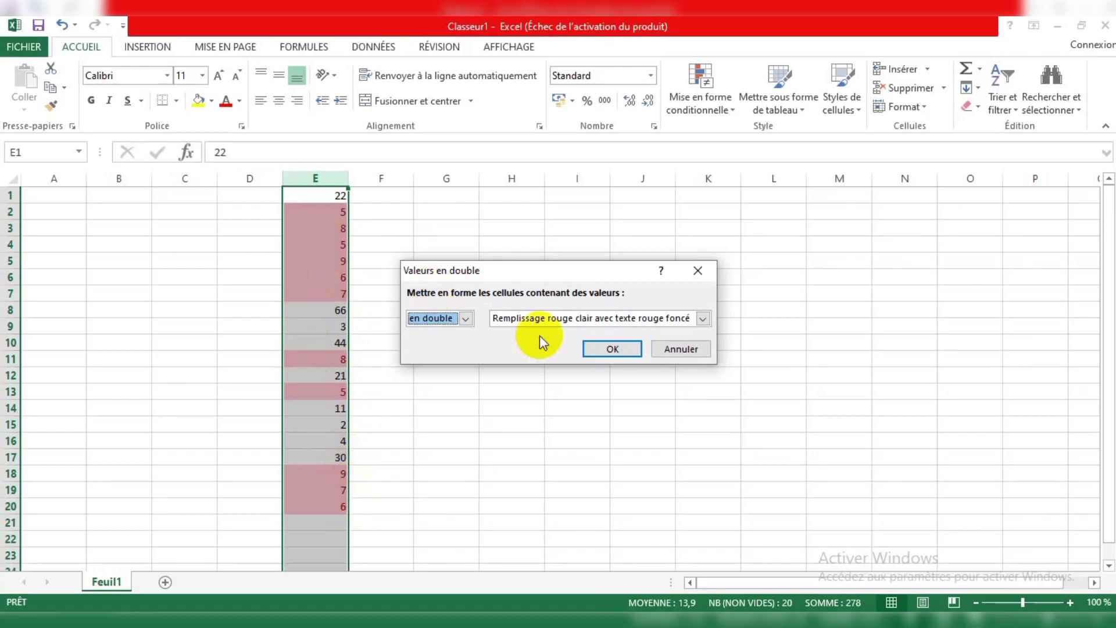
# Try the yellow fill with dark yellow text and the light red fill as formats for the duplicate values.
pyautogui.click(703, 318)
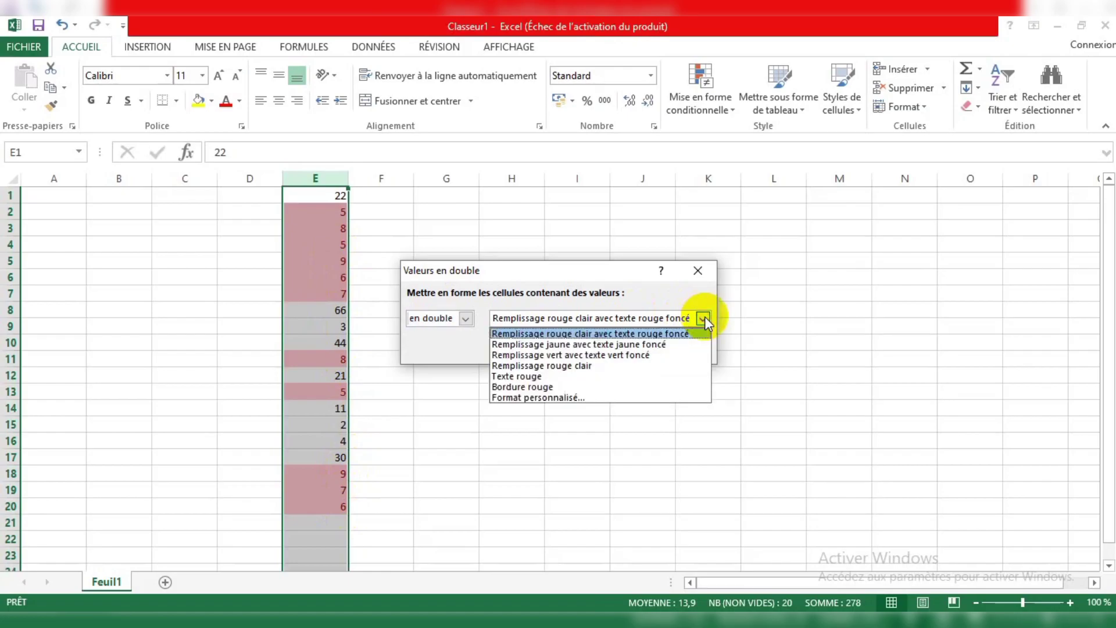
pyautogui.click(663, 345)
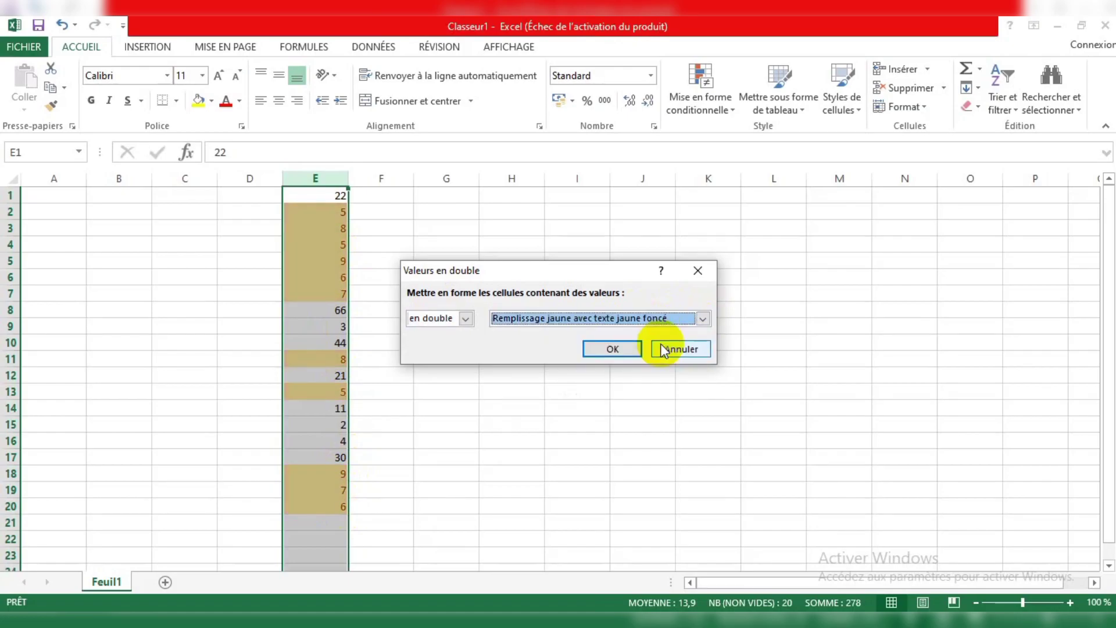
pyautogui.click(703, 319)
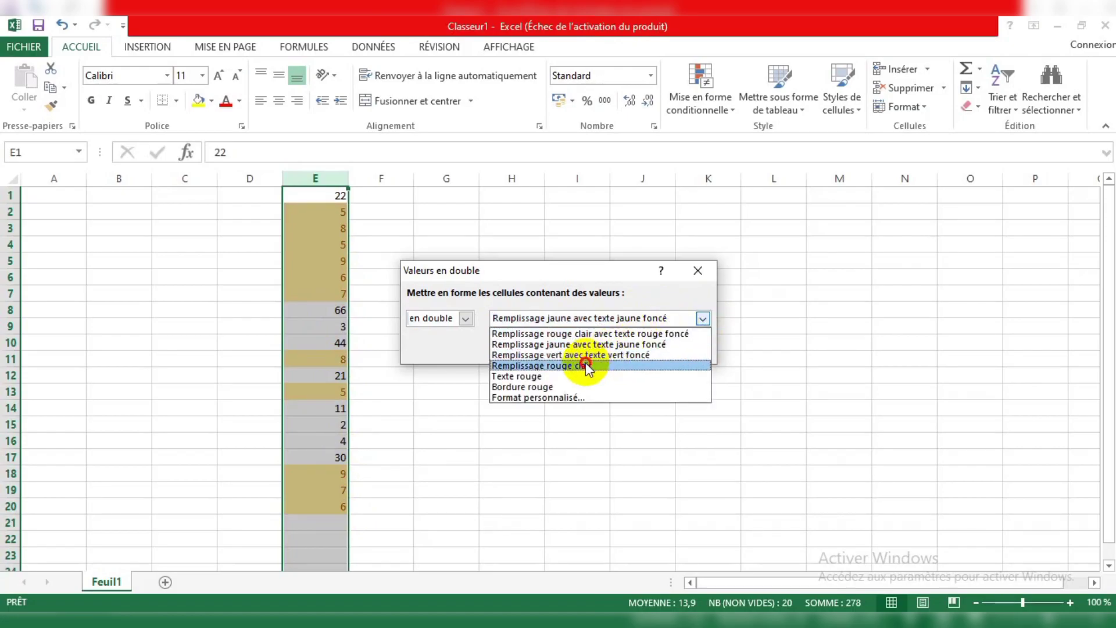
pyautogui.click(585, 365)
pyautogui.click(703, 317)
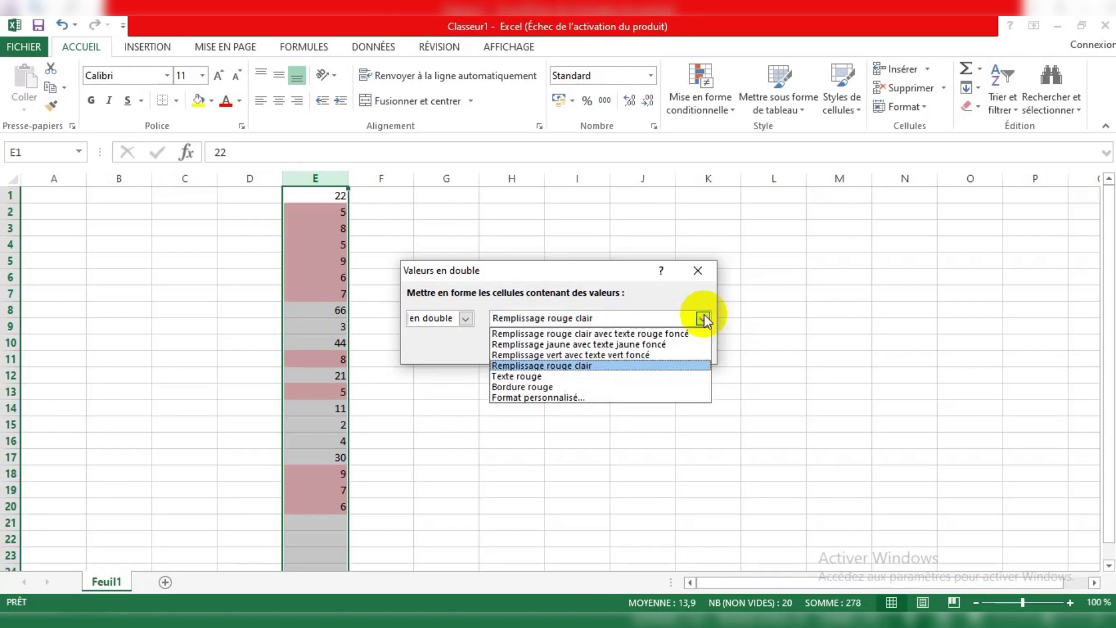
pyautogui.click(622, 346)
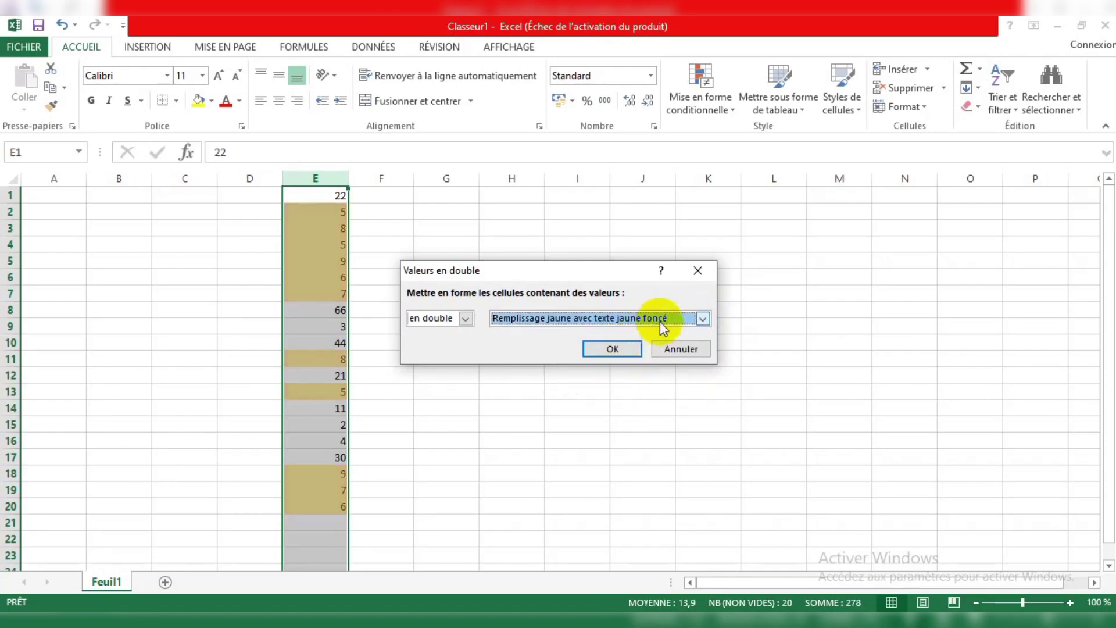
# Set the duplicates format to green fill with dark green text (Remplissage vert avec texte vert foncé) and apply the rule.
pyautogui.click(702, 319)
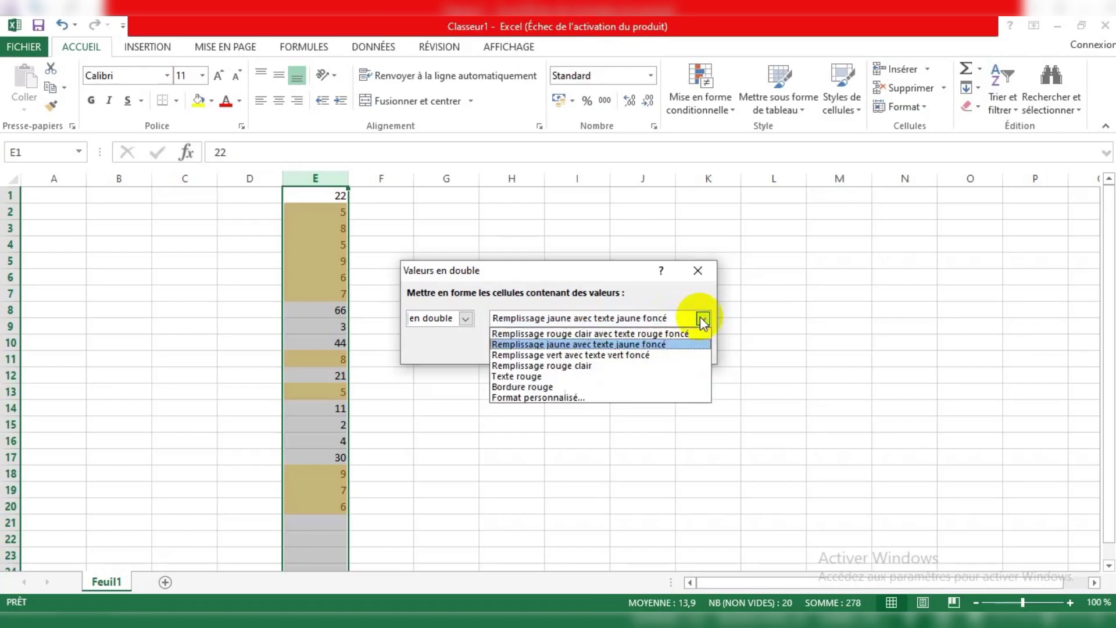
pyautogui.click(592, 356)
pyautogui.click(607, 349)
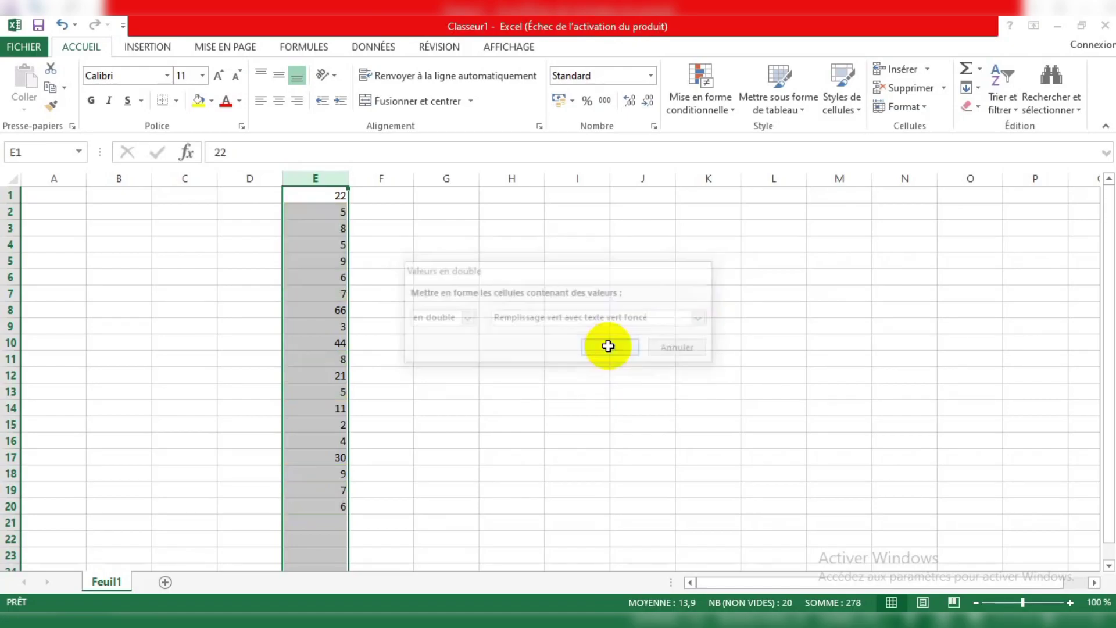
pyautogui.click(608, 347)
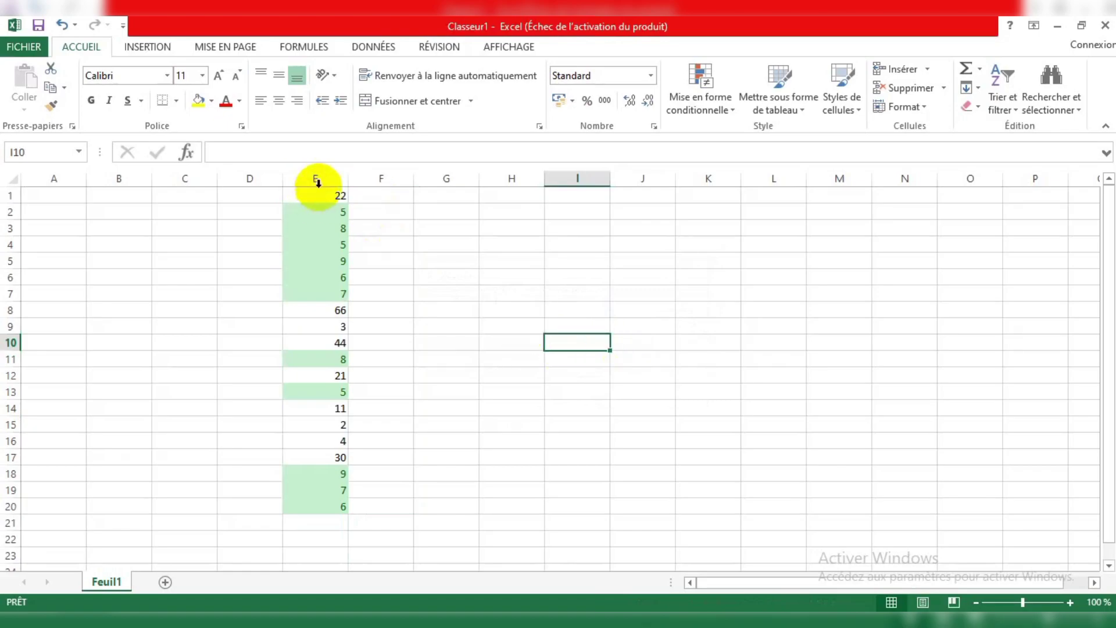
# Delete the value in cell E2.
pyautogui.click(342, 211)
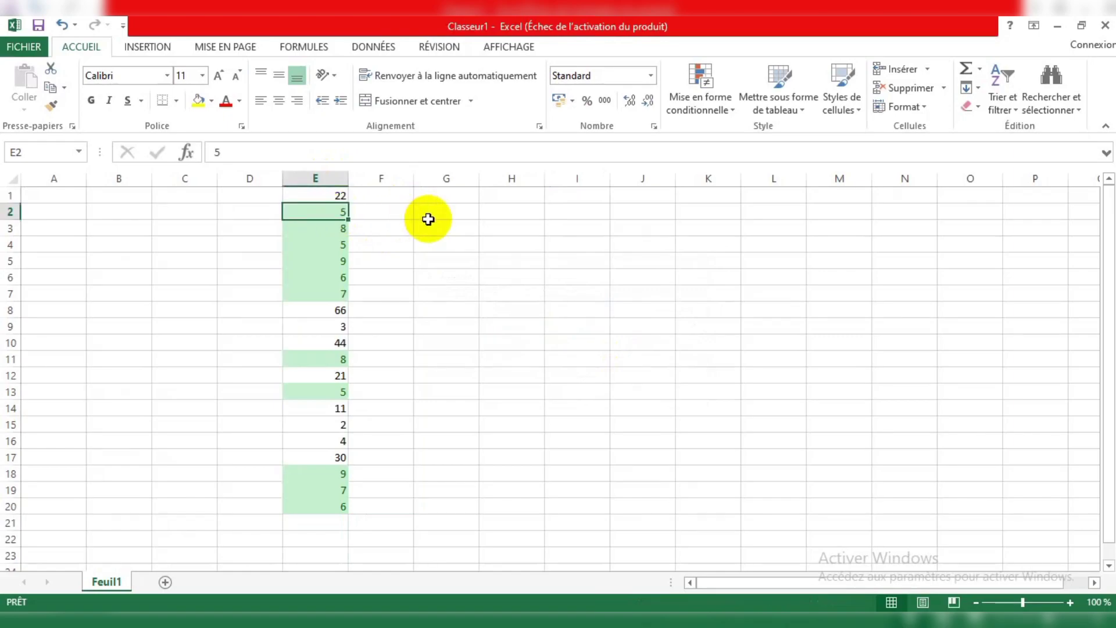
pyautogui.press('BackSpace')
pyautogui.click(452, 251)
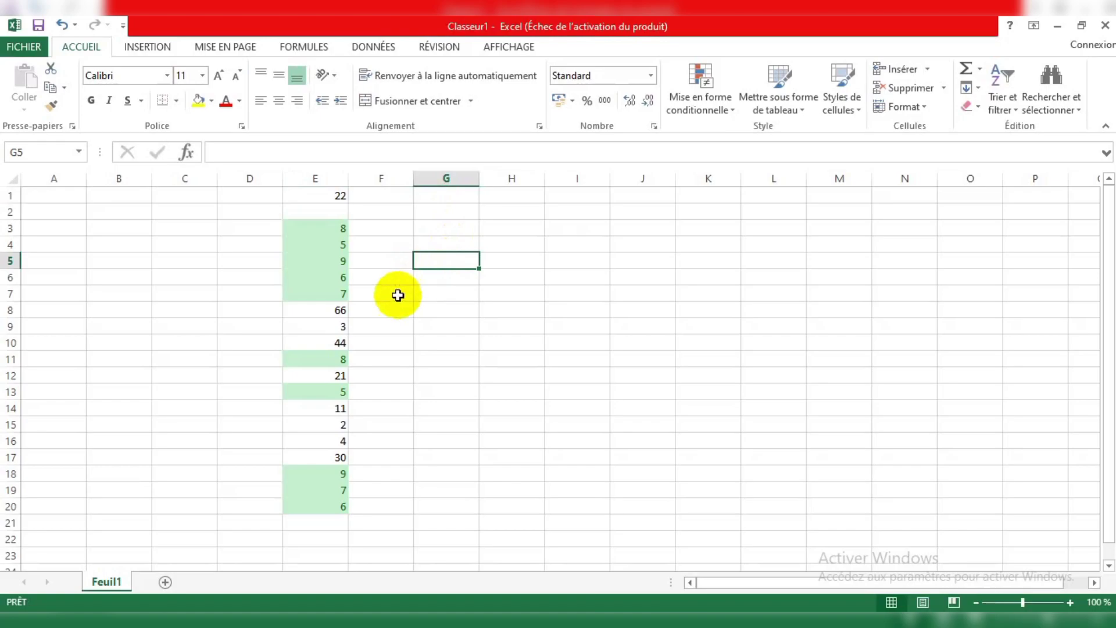
# Delete the value in cell E4 and check the highlighting of cell E13.
pyautogui.click(349, 247)
pyautogui.press('BackSpace')
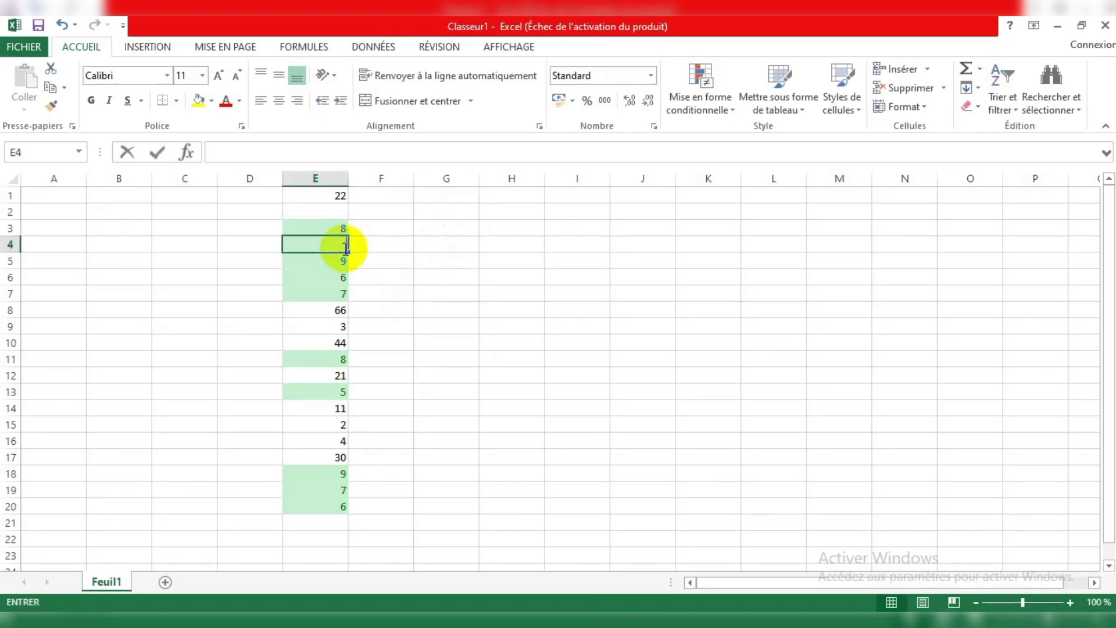
pyautogui.click(471, 309)
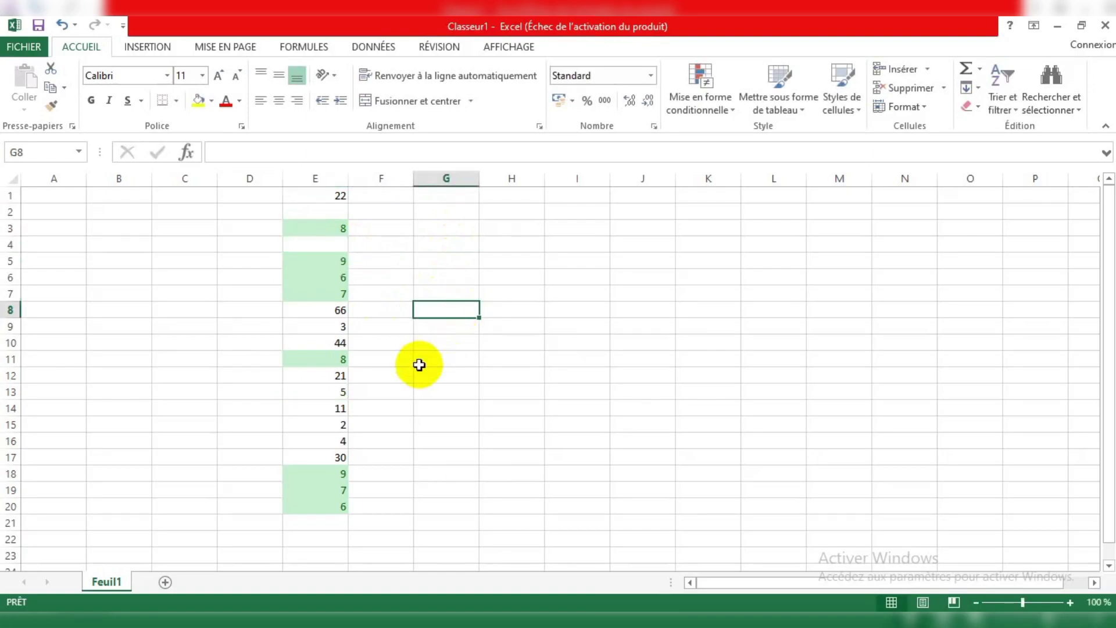
pyautogui.click(341, 395)
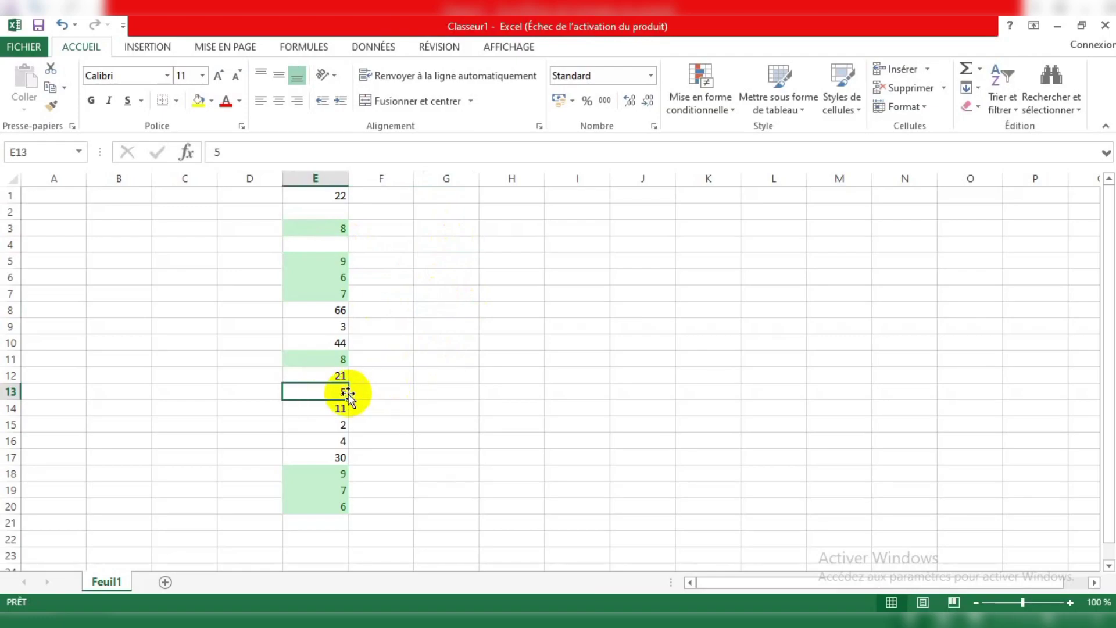
# Enter 5 in the empty cell E4 and compare its highlighting with cell E13.
pyautogui.click(337, 243)
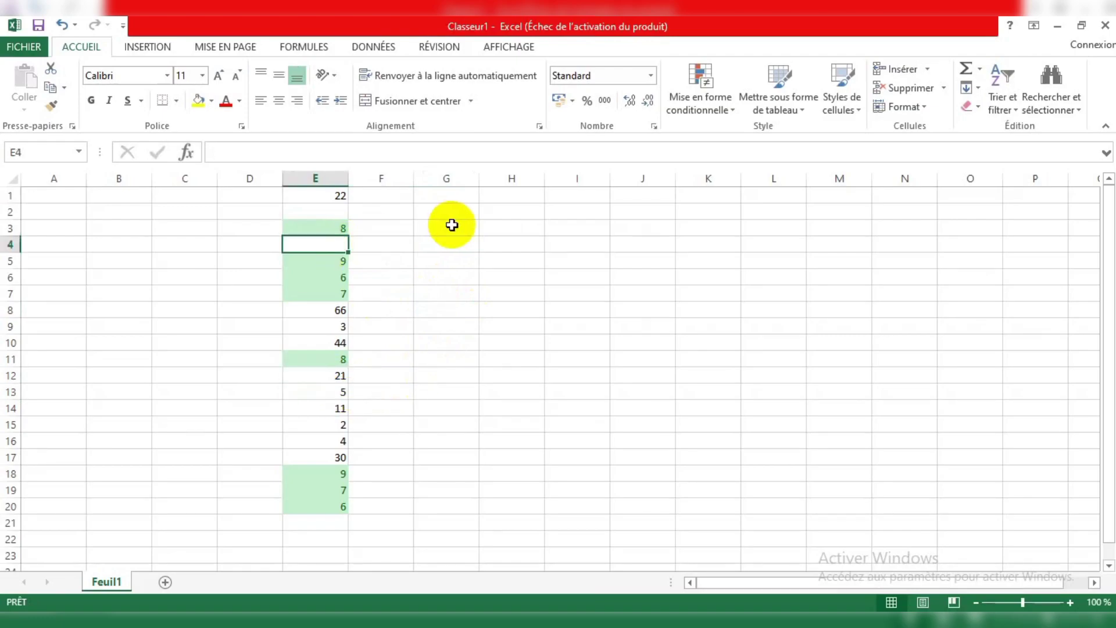
pyautogui.write('5')
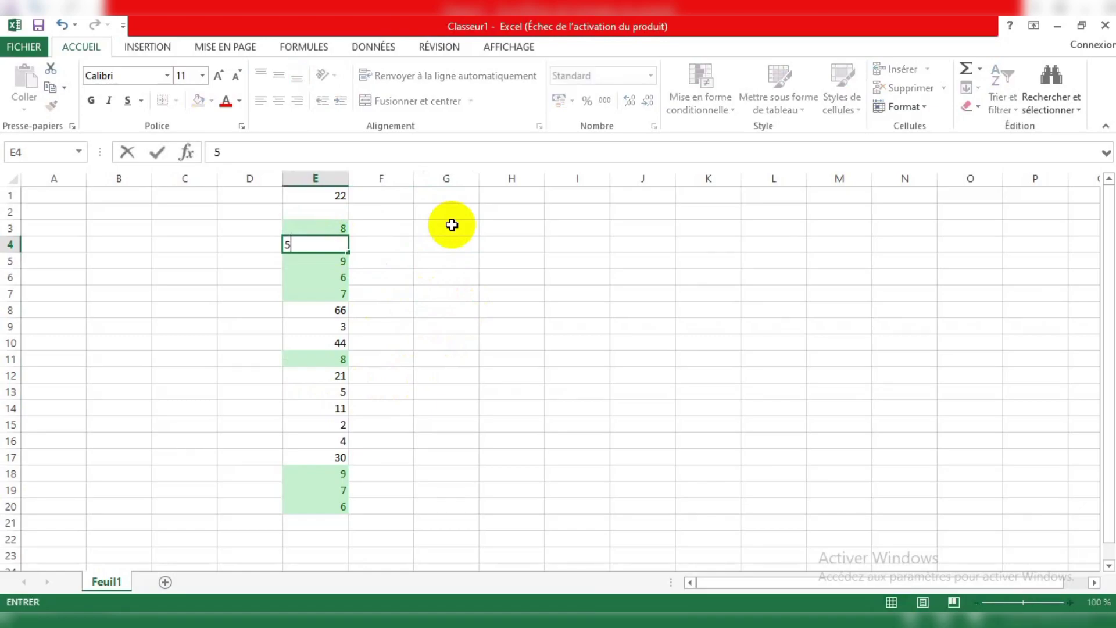
pyautogui.click(586, 283)
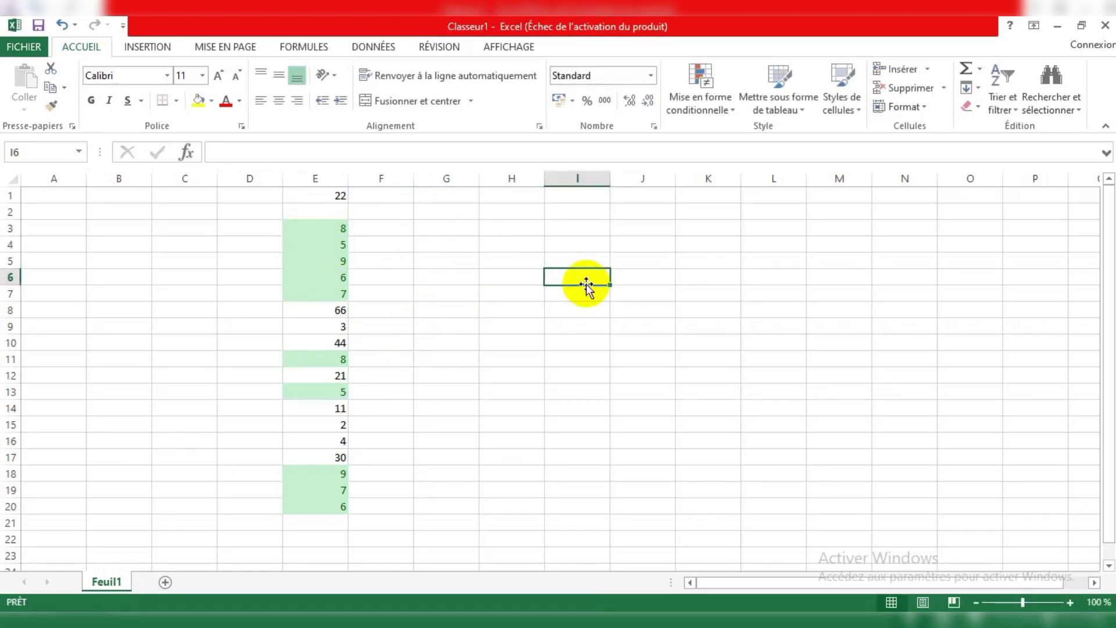
pyautogui.click(338, 248)
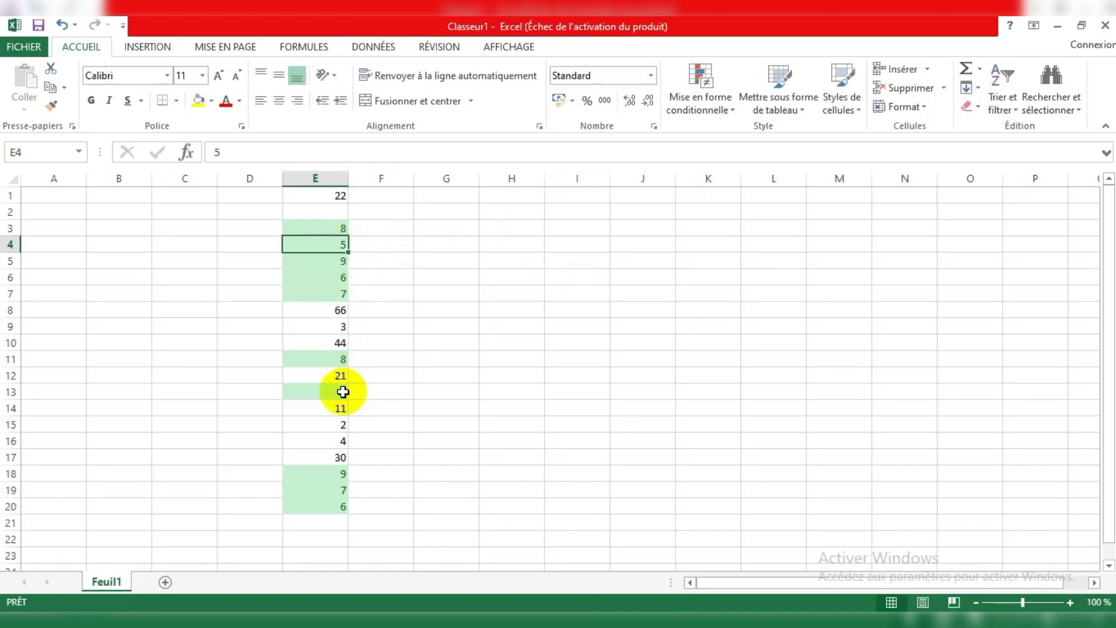
pyautogui.click(343, 389)
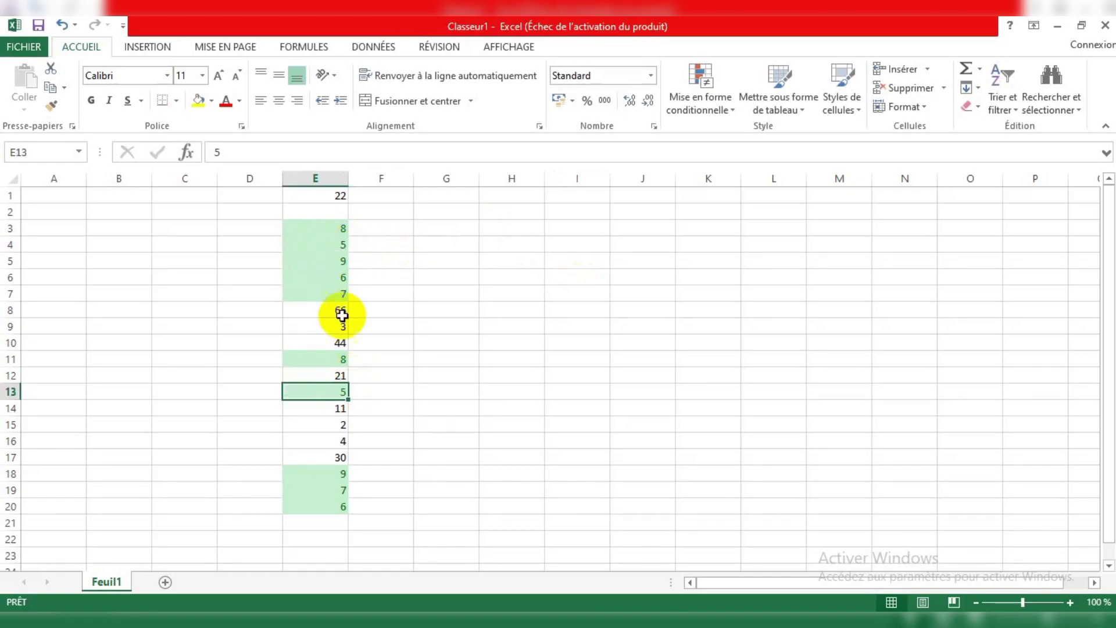
# Clear cell E4 again and check the highlighting of cell E13.
pyautogui.click(343, 240)
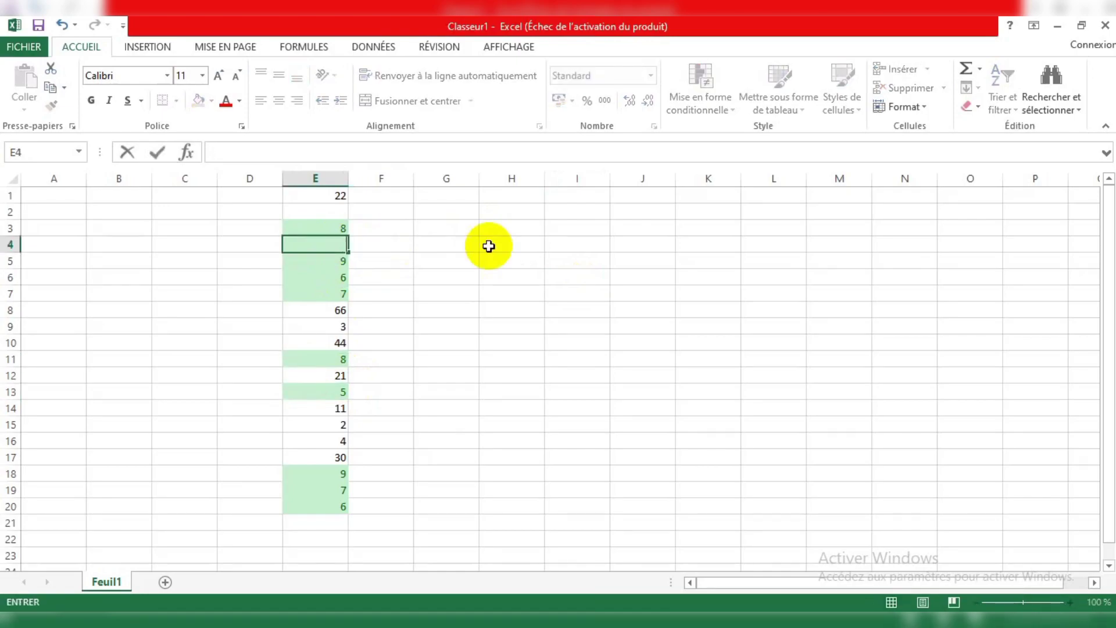
pyautogui.press('Delete')
pyautogui.click(530, 276)
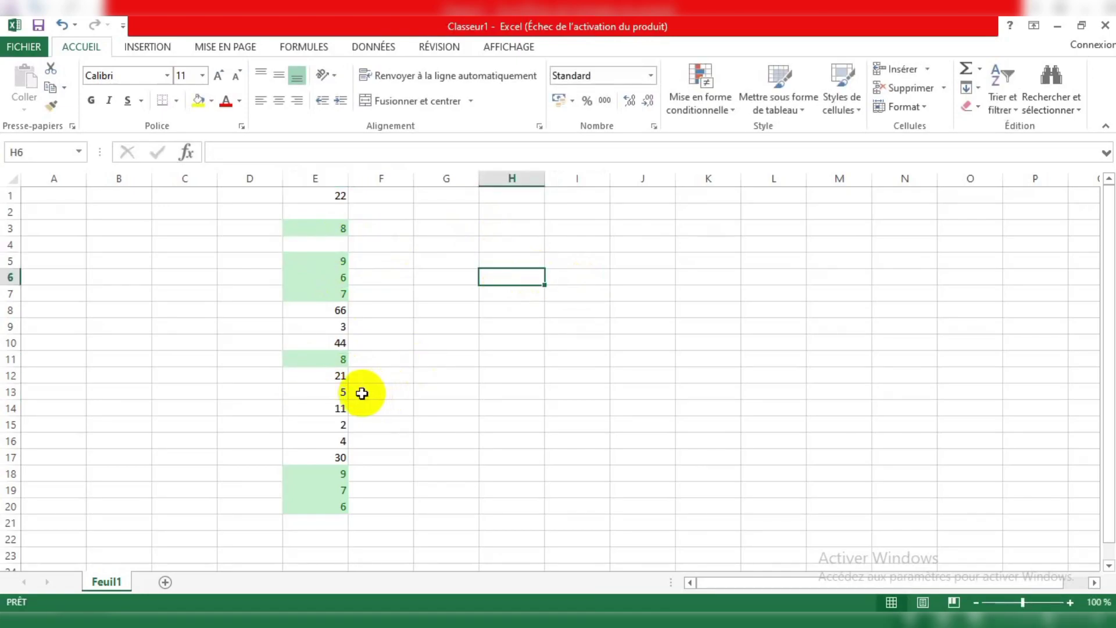
pyautogui.click(325, 393)
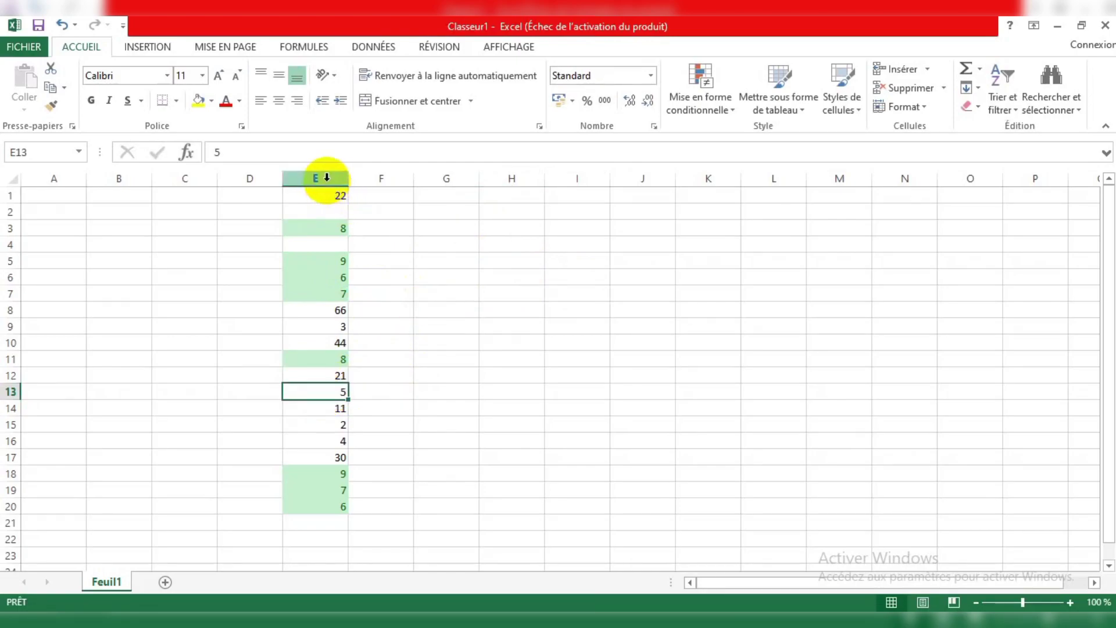
# Re-enter 5 in cell E4 so that it duplicates the value in cell E13.
pyautogui.click(330, 246)
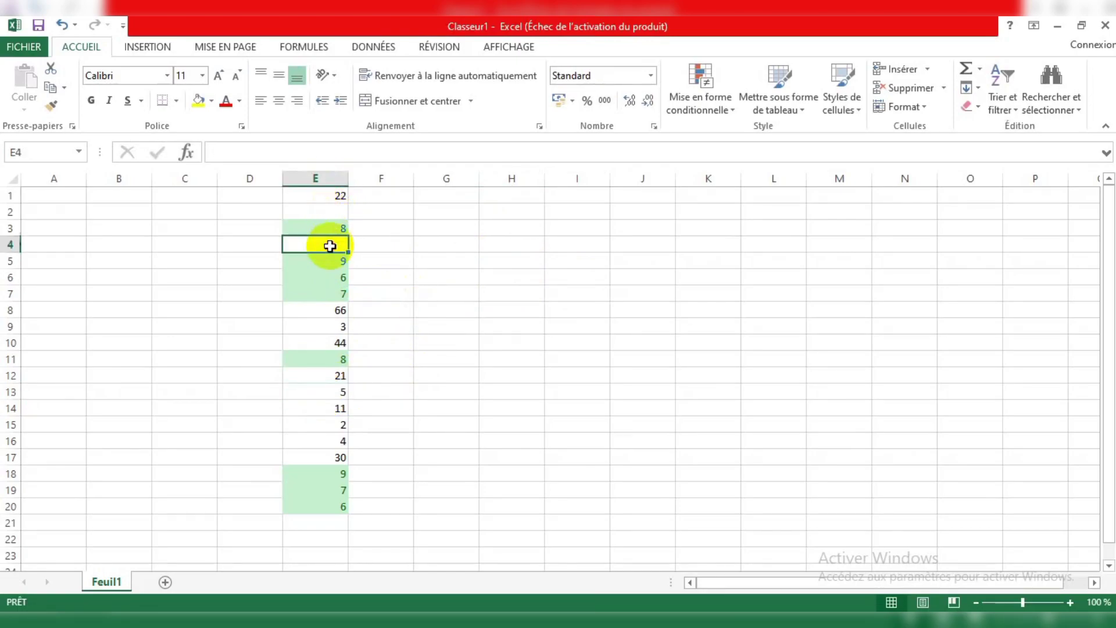
pyautogui.write('5')
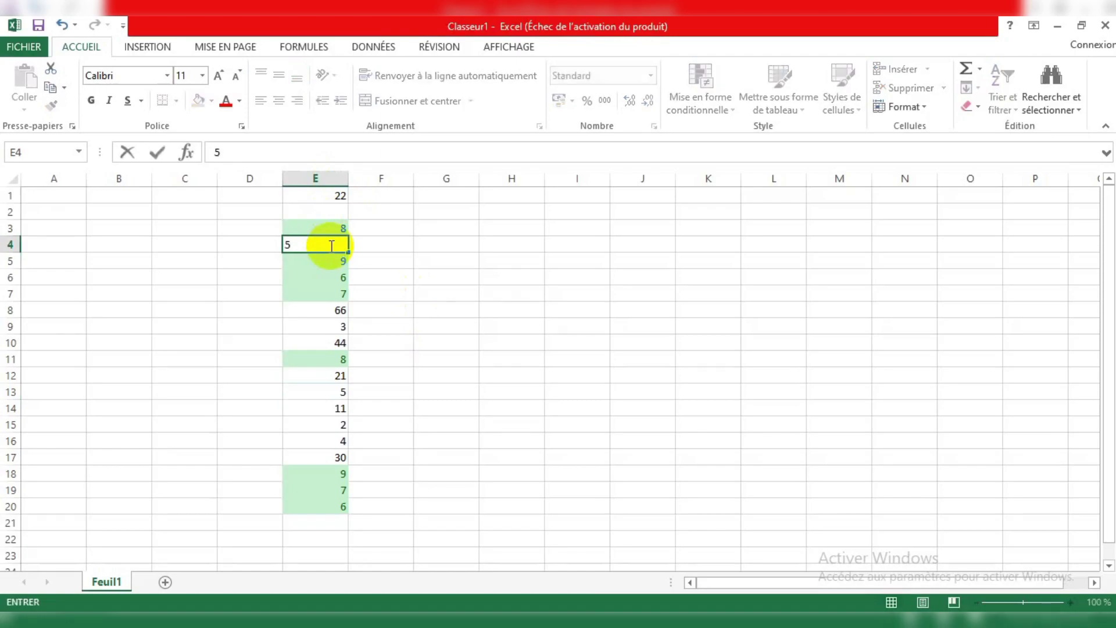
pyautogui.click(492, 304)
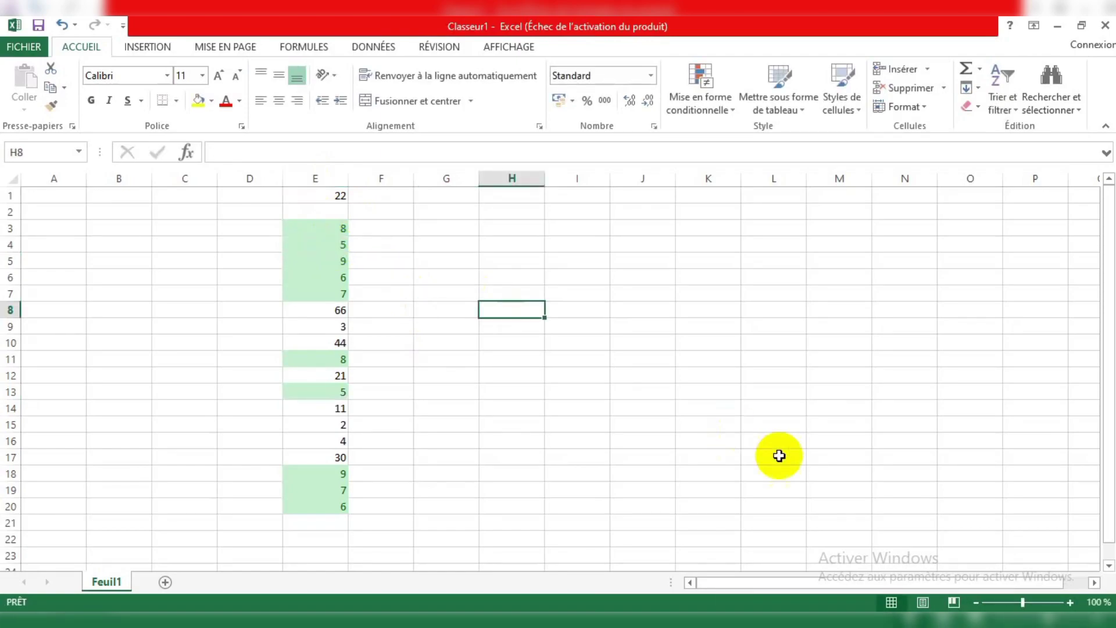
# Enter 44 in cell E22 so that it duplicates the value in cell E10.
pyautogui.click(1110, 566)
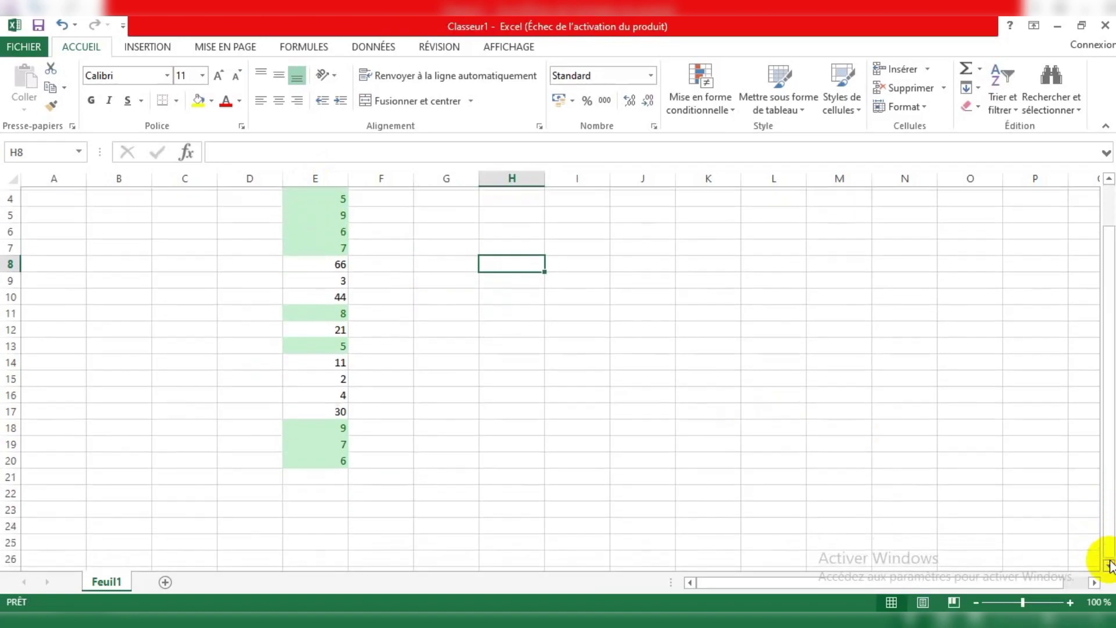
pyautogui.click(326, 486)
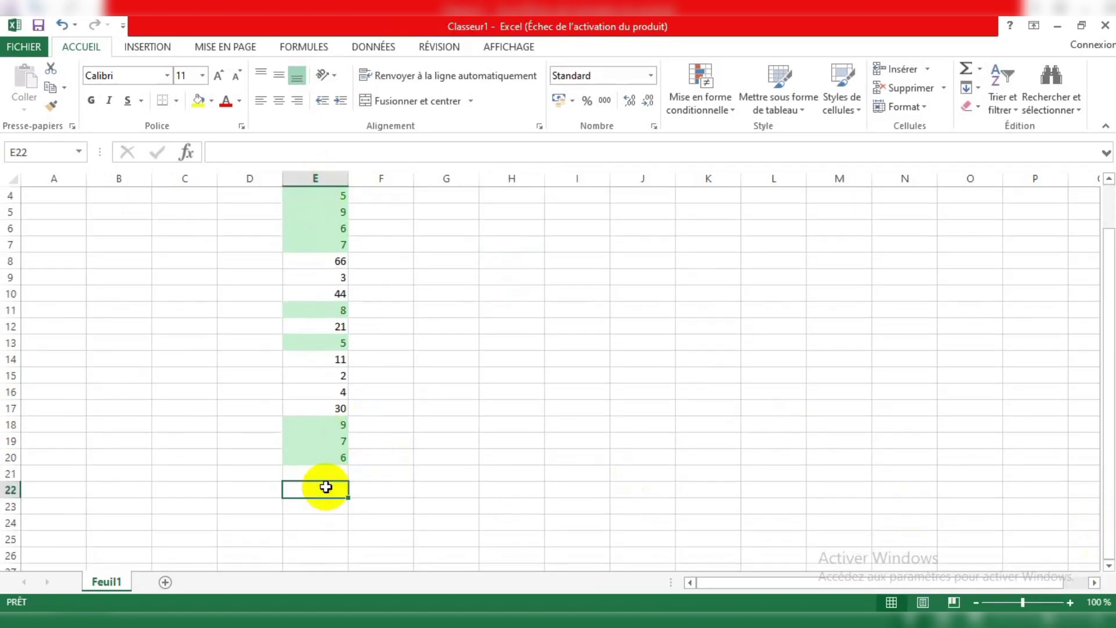
pyautogui.write('44')
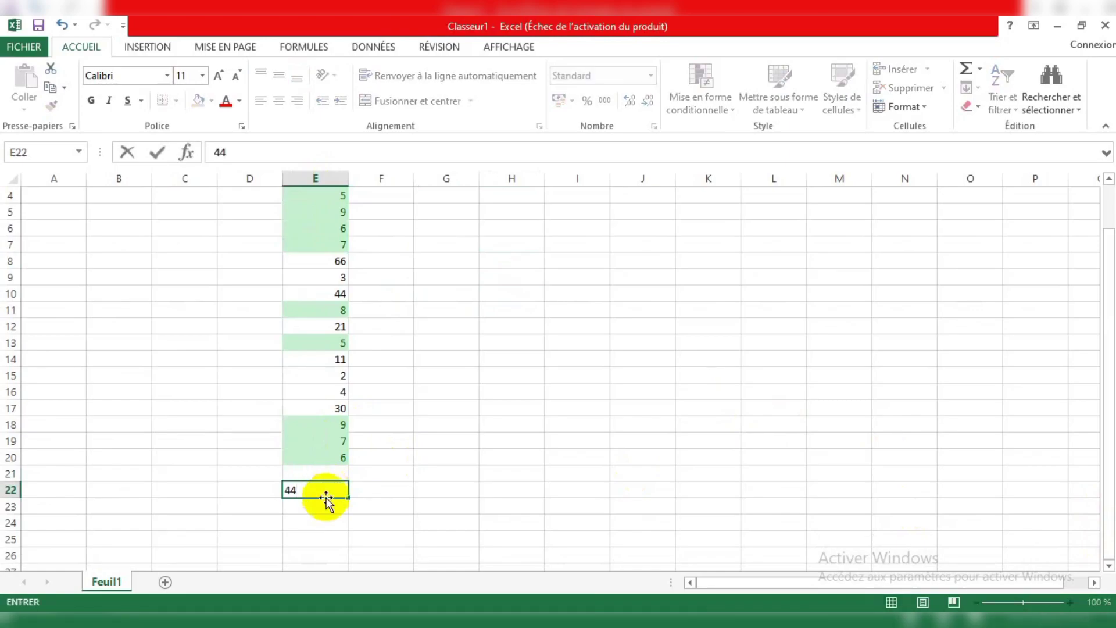
pyautogui.click(325, 506)
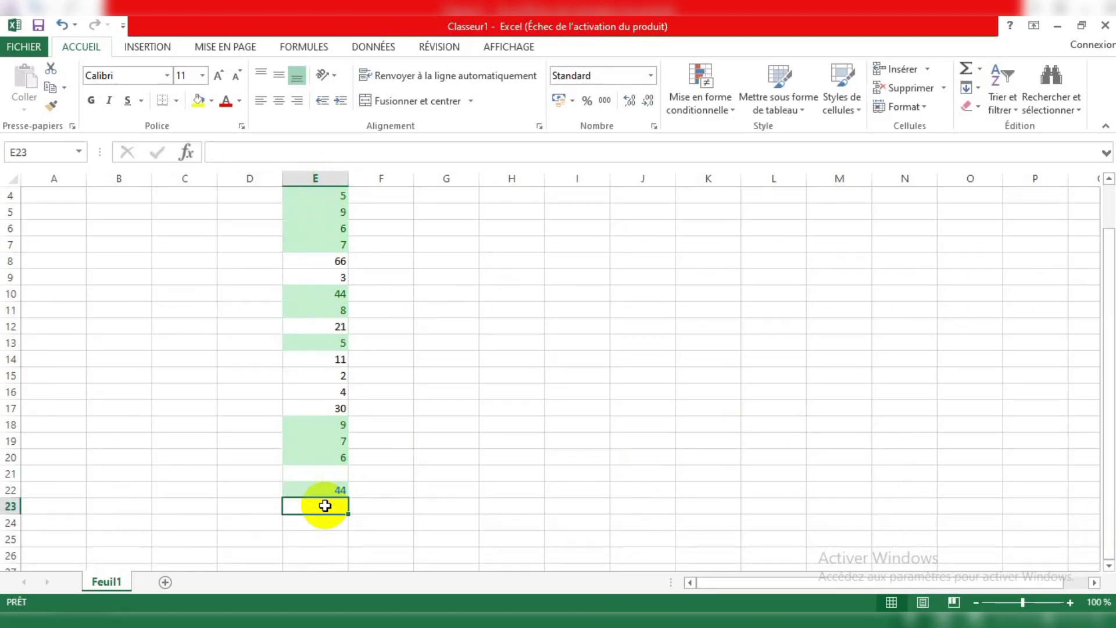
# Enter 29 in cell E24 and 31 in cell E26, two values not yet present in column E.
pyautogui.click(327, 519)
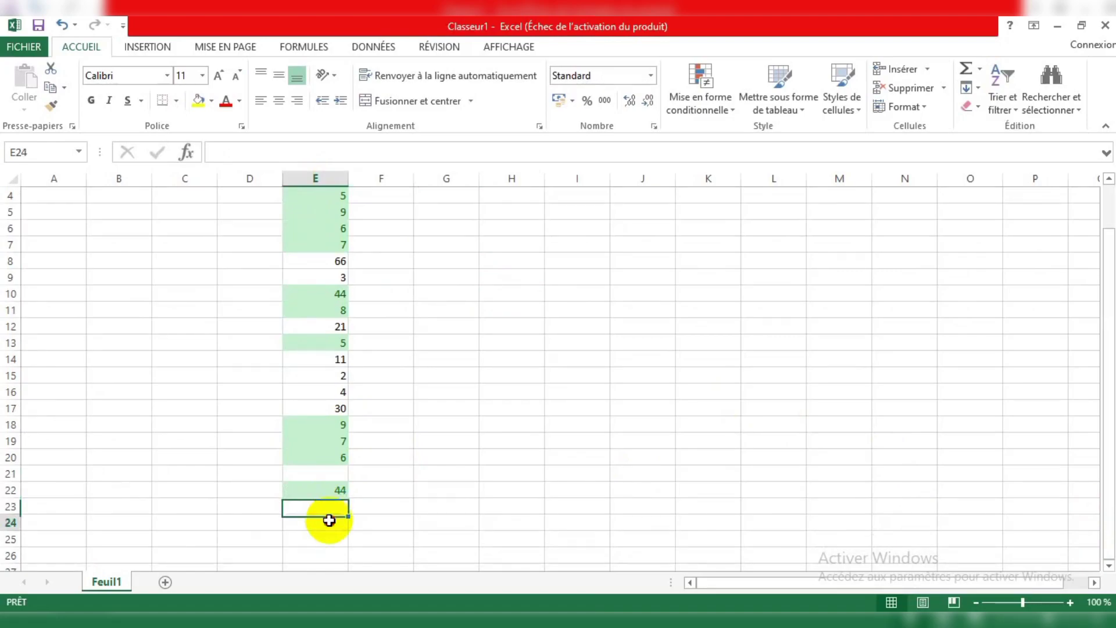
pyautogui.write('29')
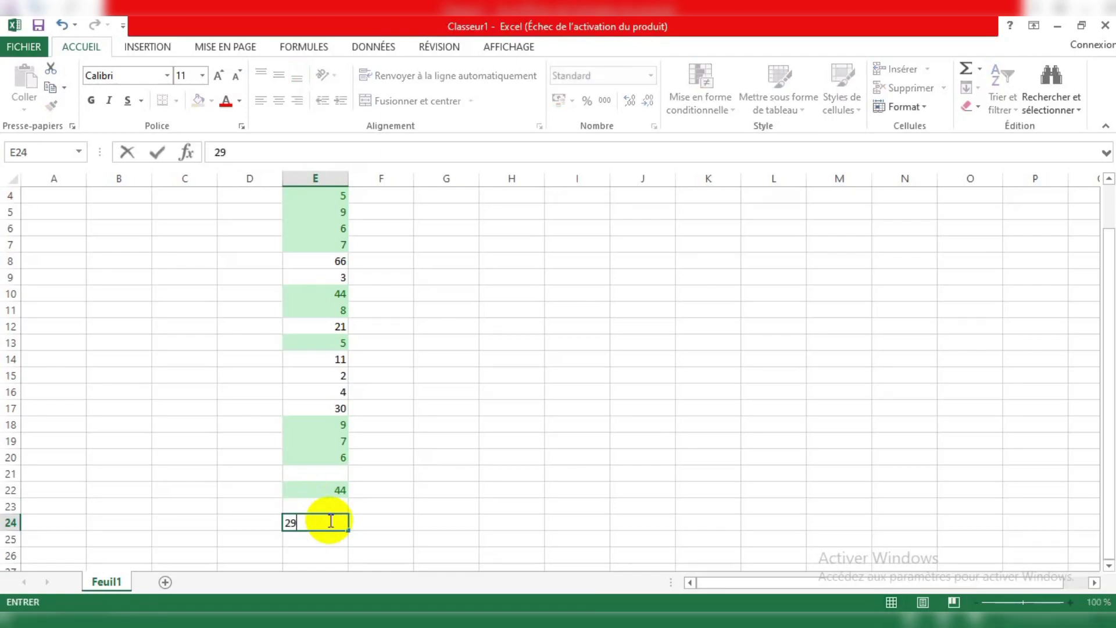
pyautogui.click(326, 551)
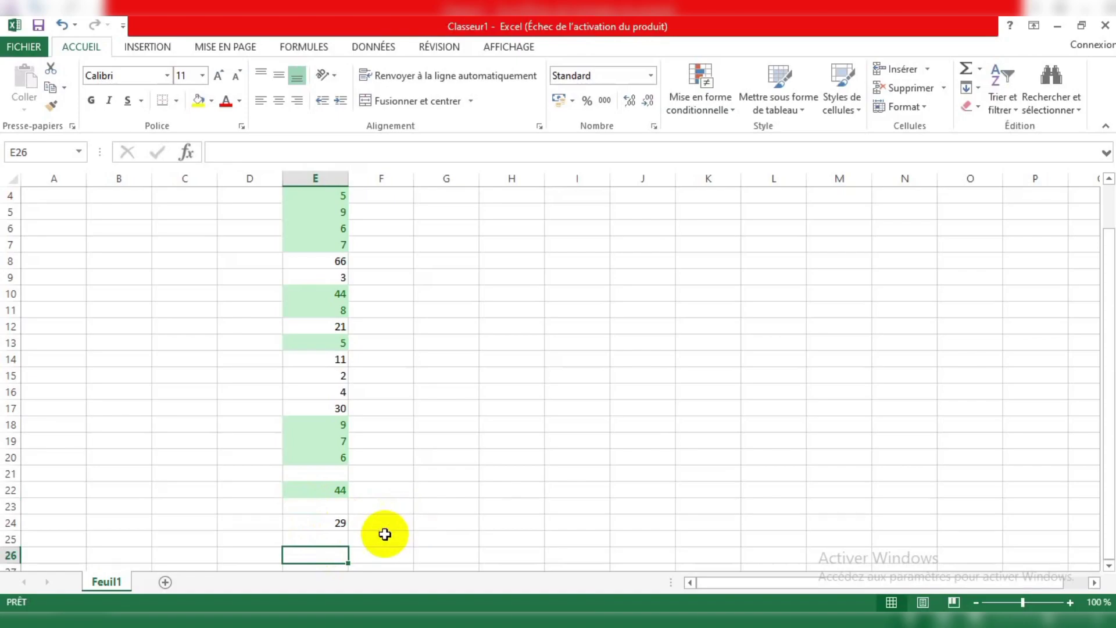
pyautogui.write('31')
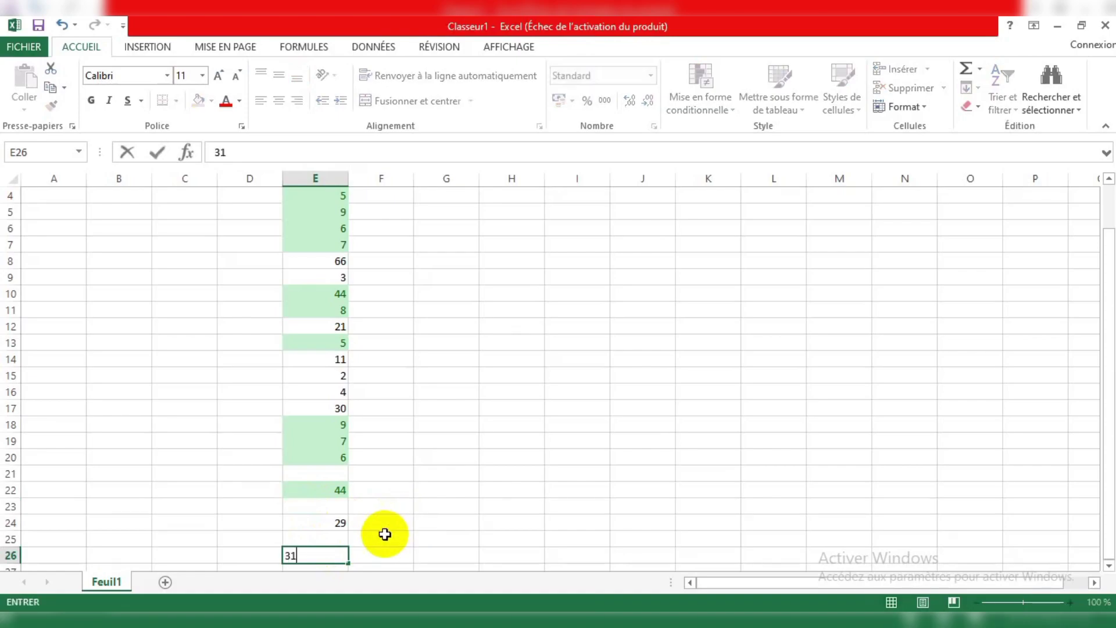
pyautogui.click(549, 476)
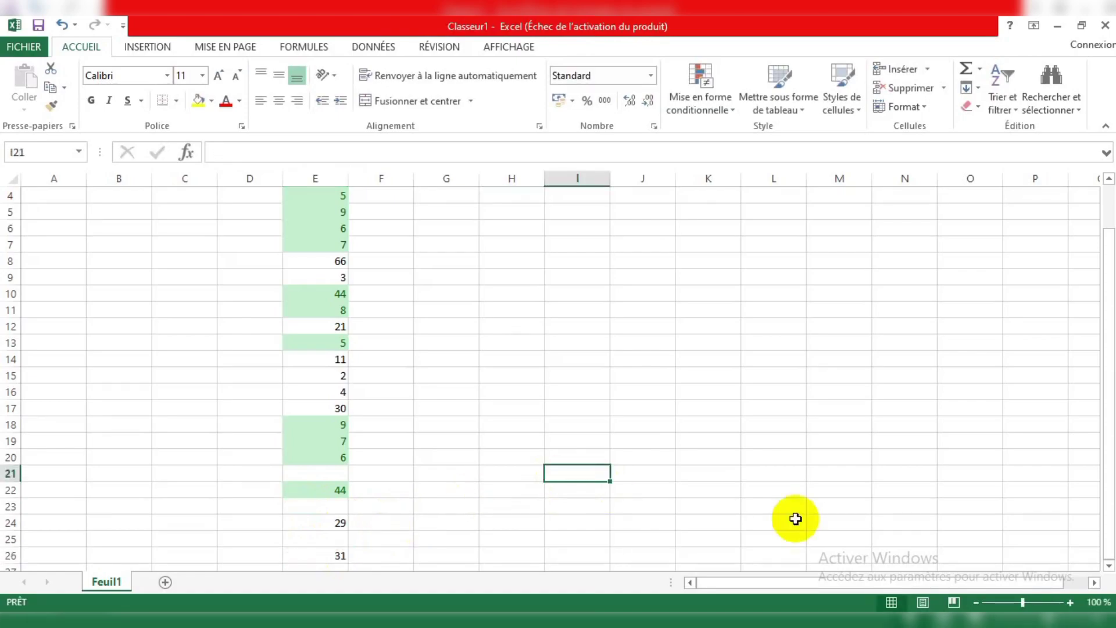
# Enter 29 in cell E28 as a duplicate of cell E24 and check the highlighting of both cells.
pyautogui.click(1108, 567)
pyautogui.click(1109, 567)
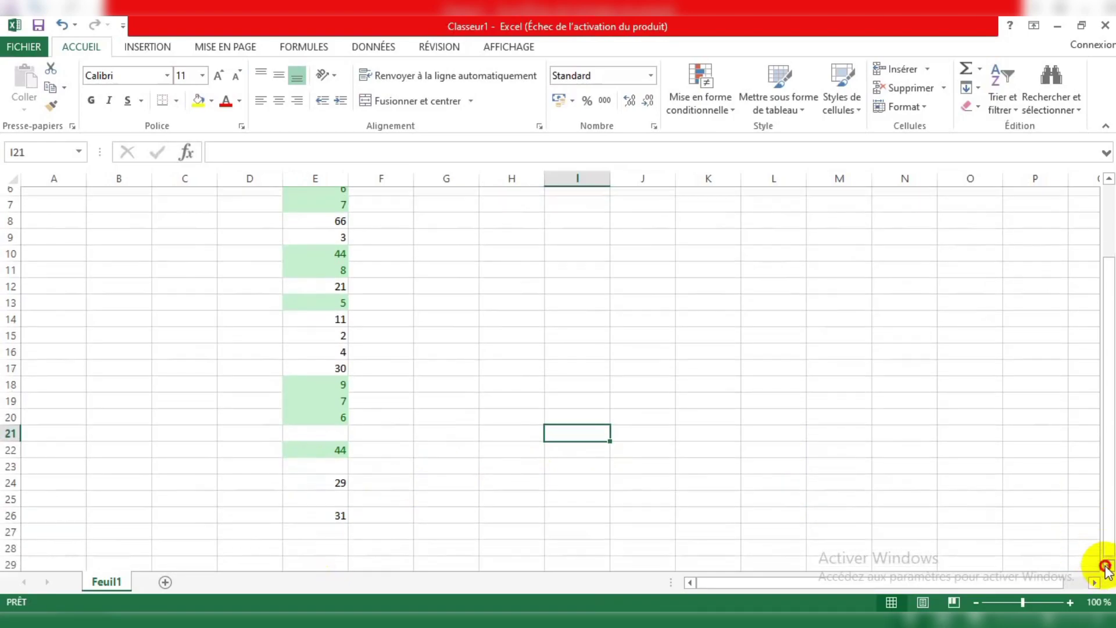
pyautogui.click(1108, 567)
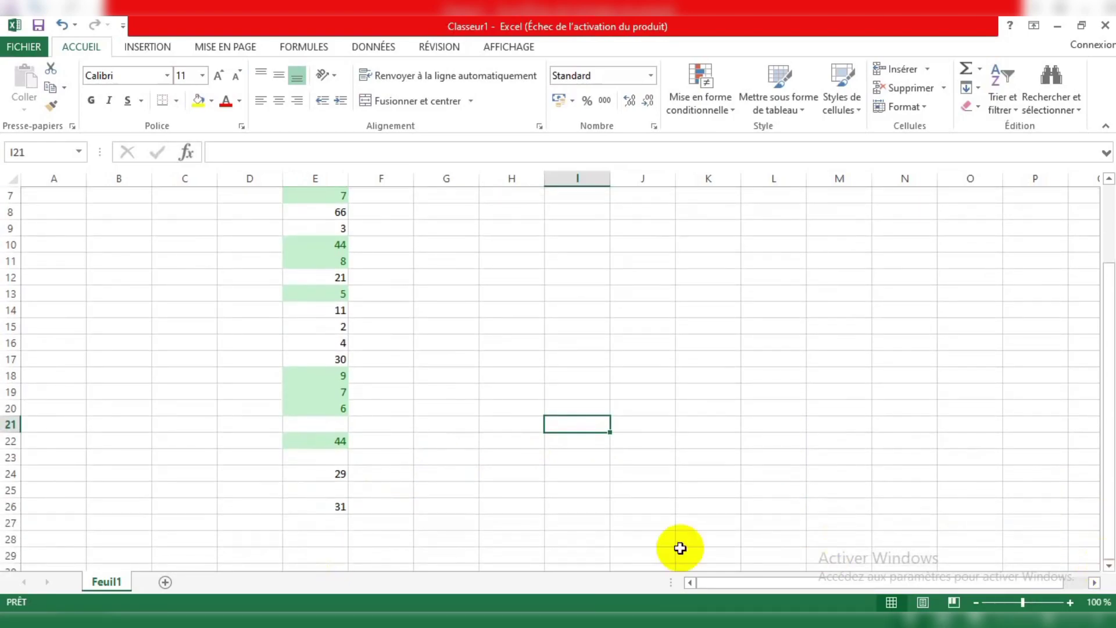
pyautogui.click(330, 538)
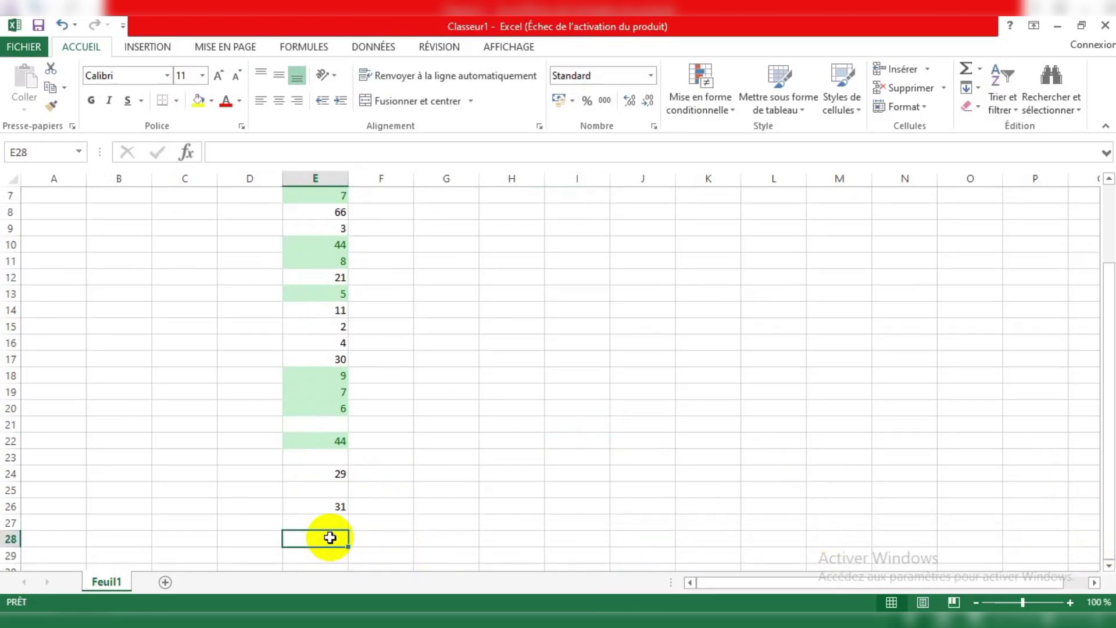
pyautogui.write('29')
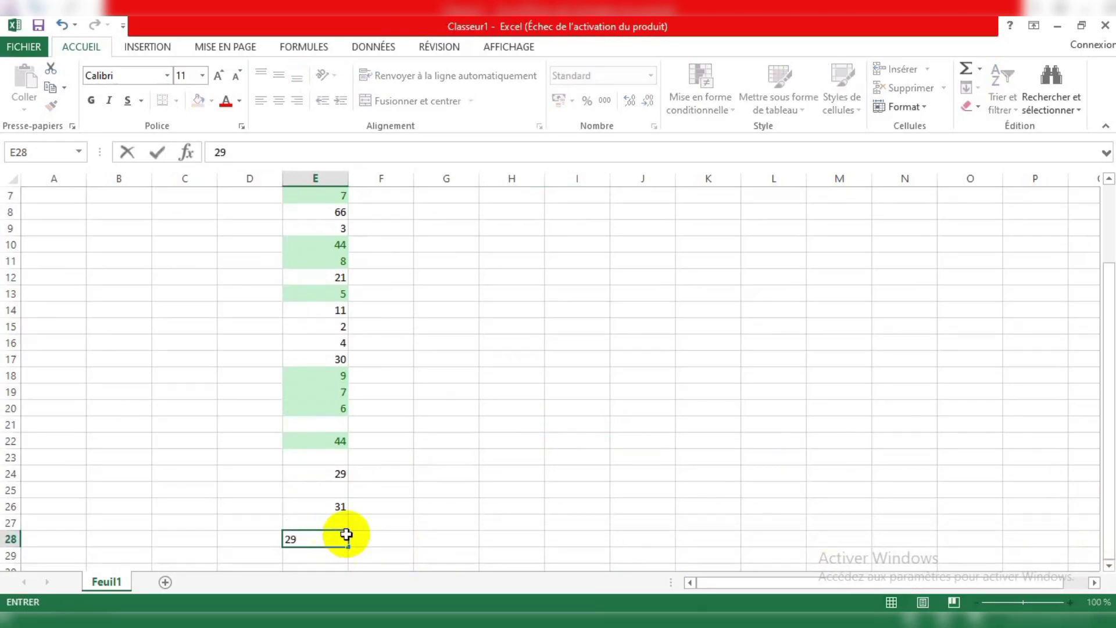
pyautogui.click(456, 521)
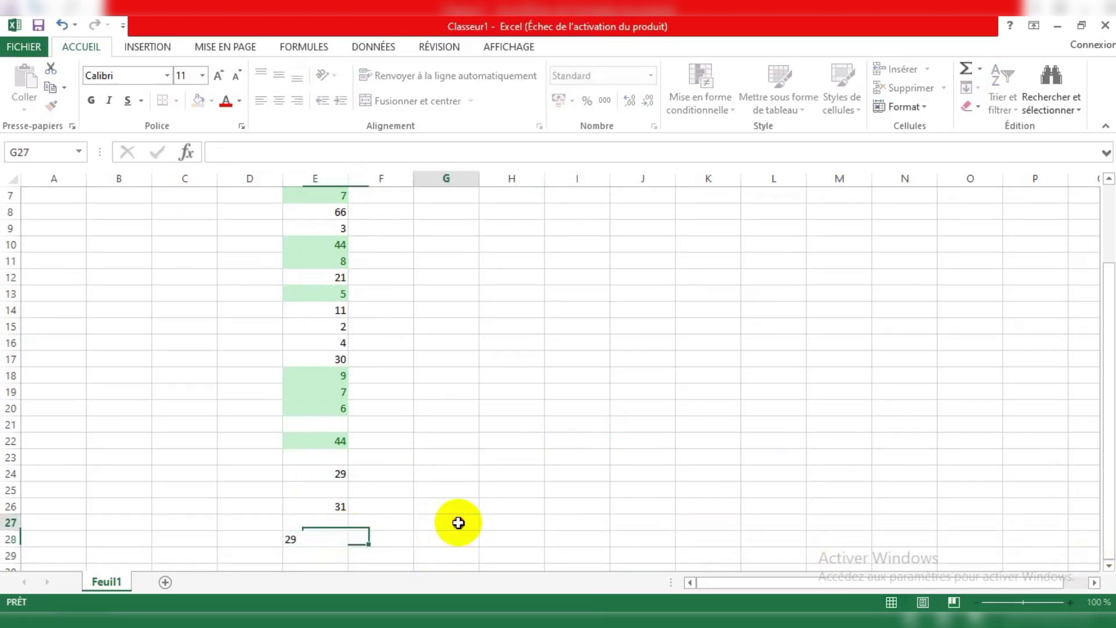
pyautogui.click(335, 542)
pyautogui.click(337, 488)
pyautogui.click(340, 474)
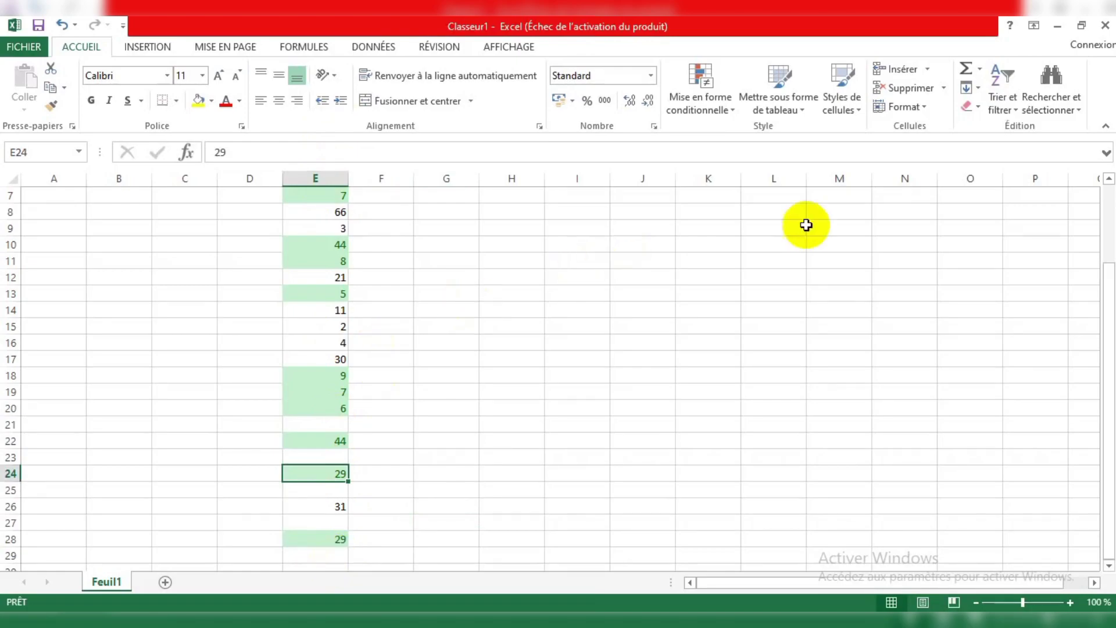
pyautogui.click(1109, 180)
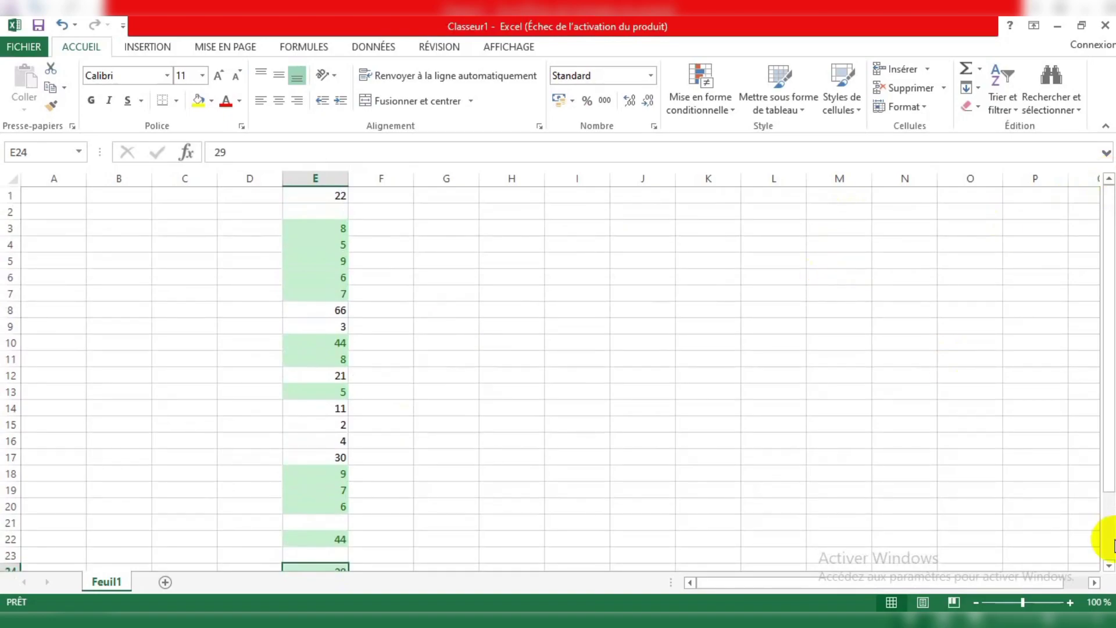
pyautogui.click(1109, 565)
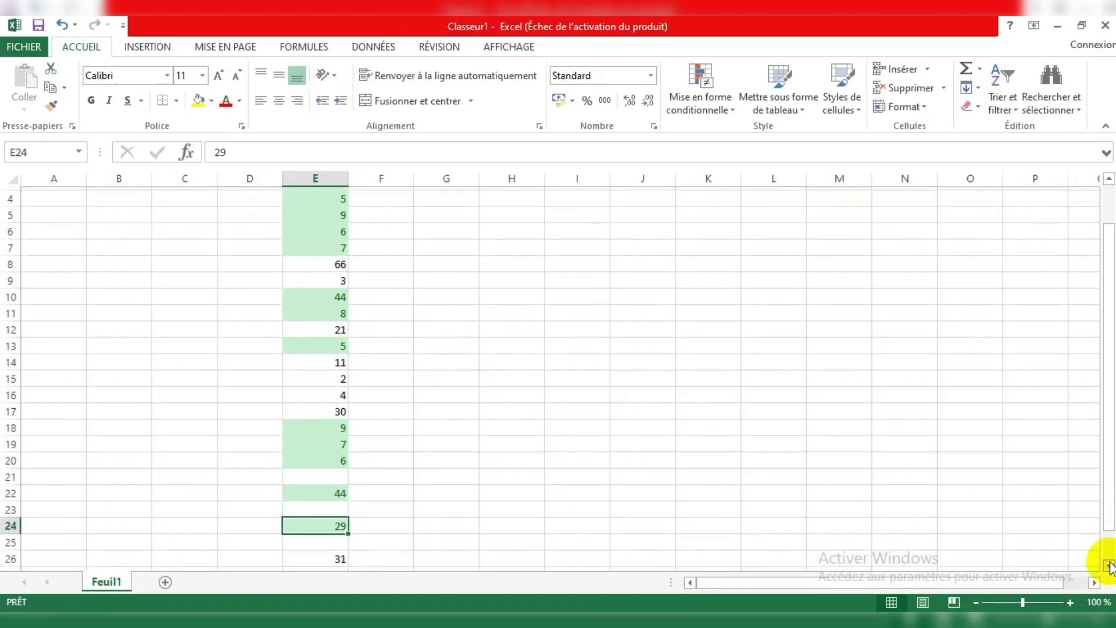
pyautogui.click(579, 375)
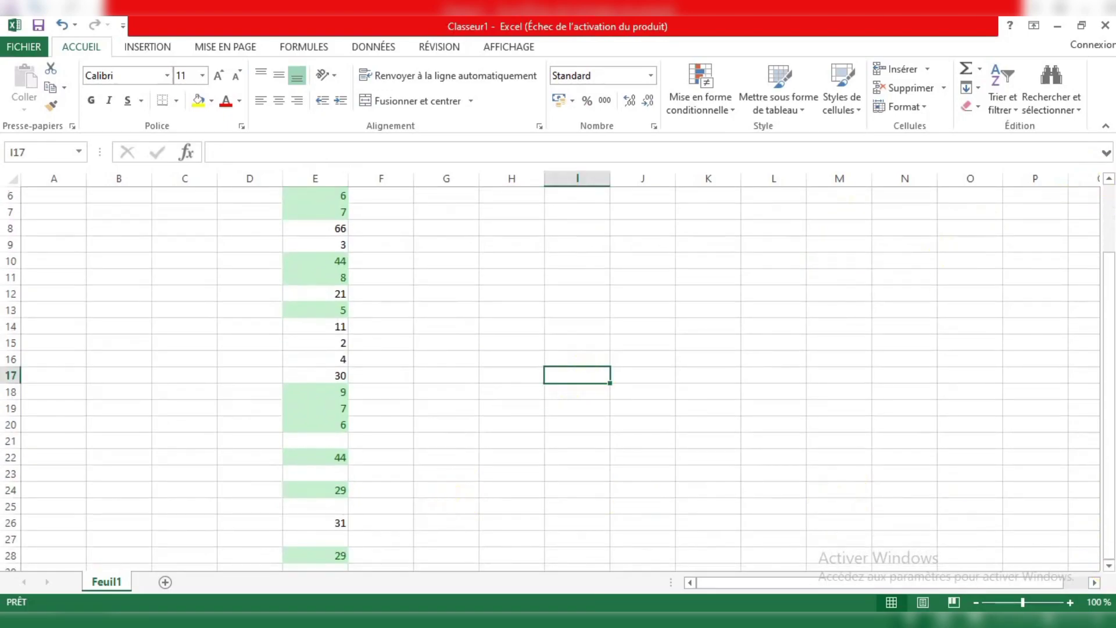
pyautogui.click(1110, 179)
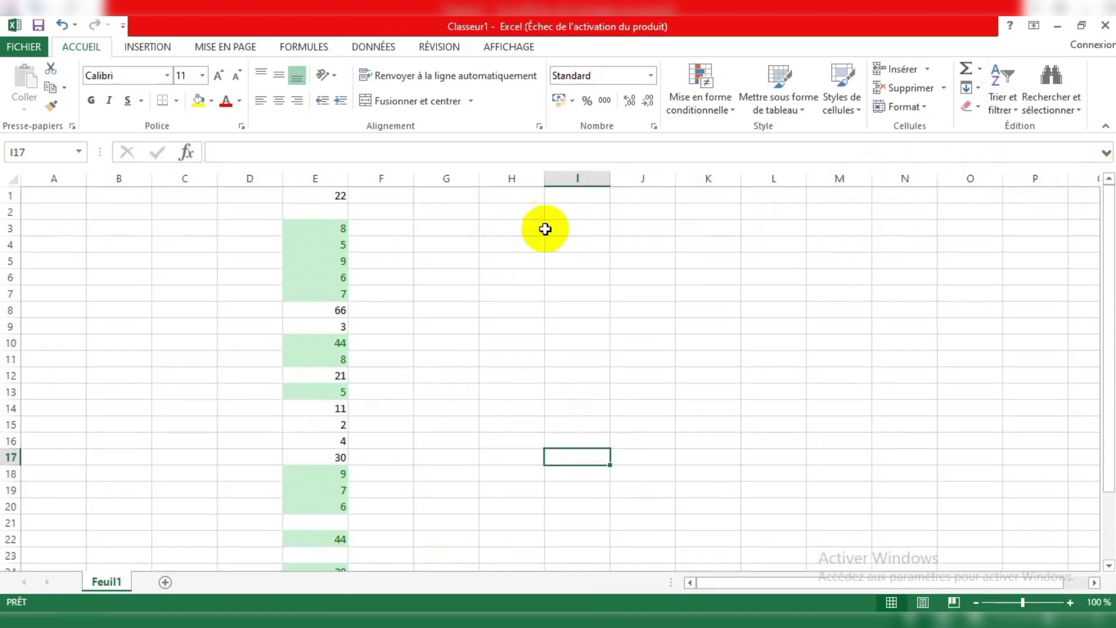
# Find all cells containing 5 and move the search dialog up, clear of the lower rows.
pyautogui.click(1077, 108)
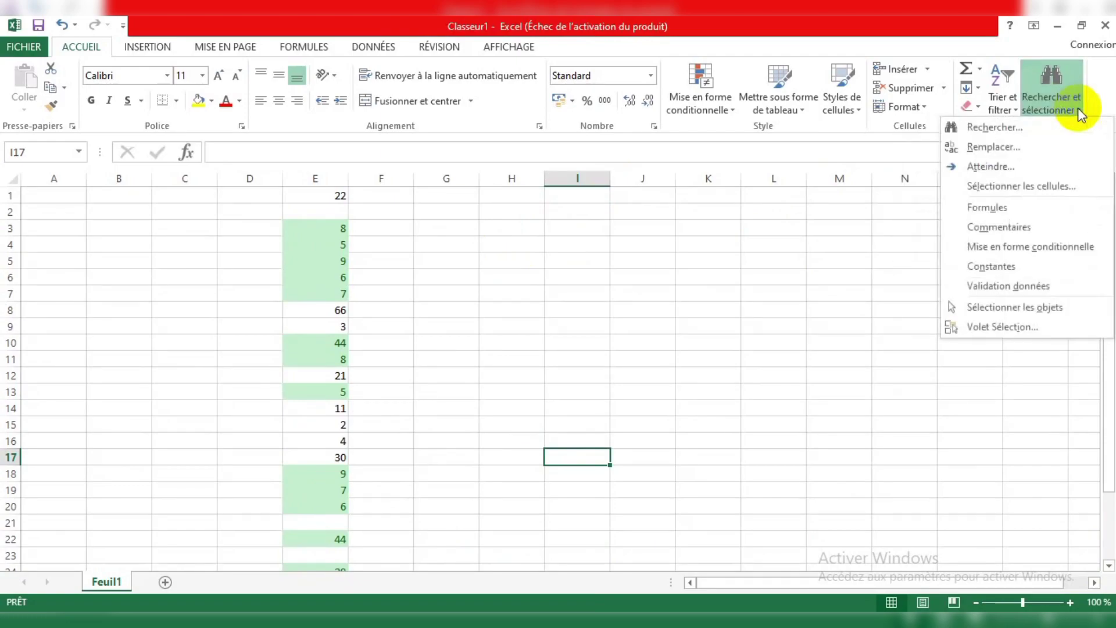
pyautogui.click(1022, 127)
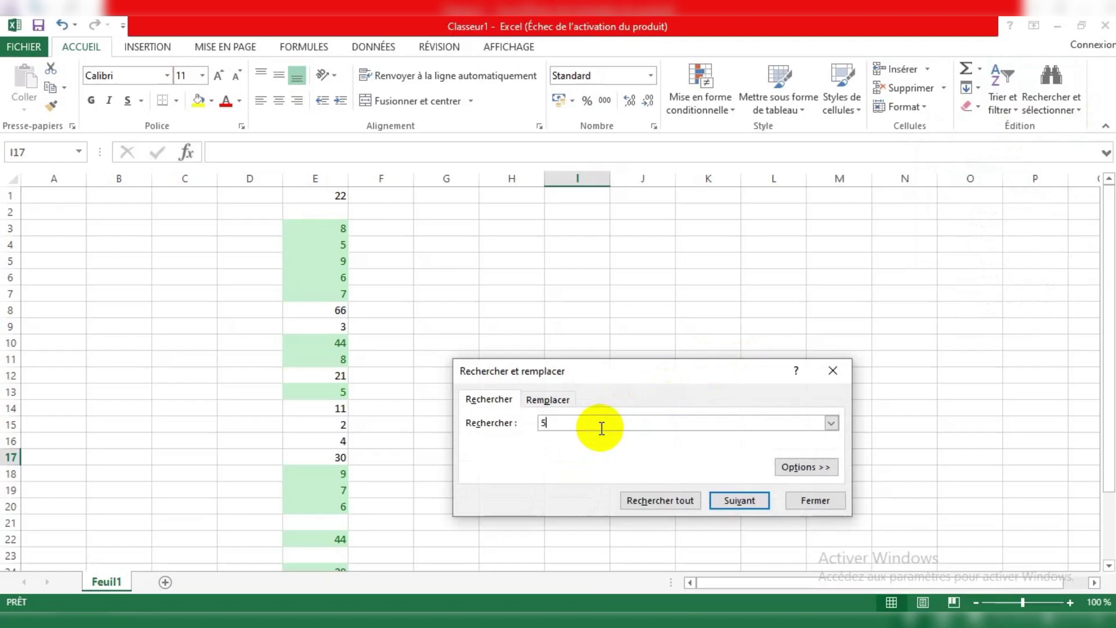
pyautogui.click(662, 504)
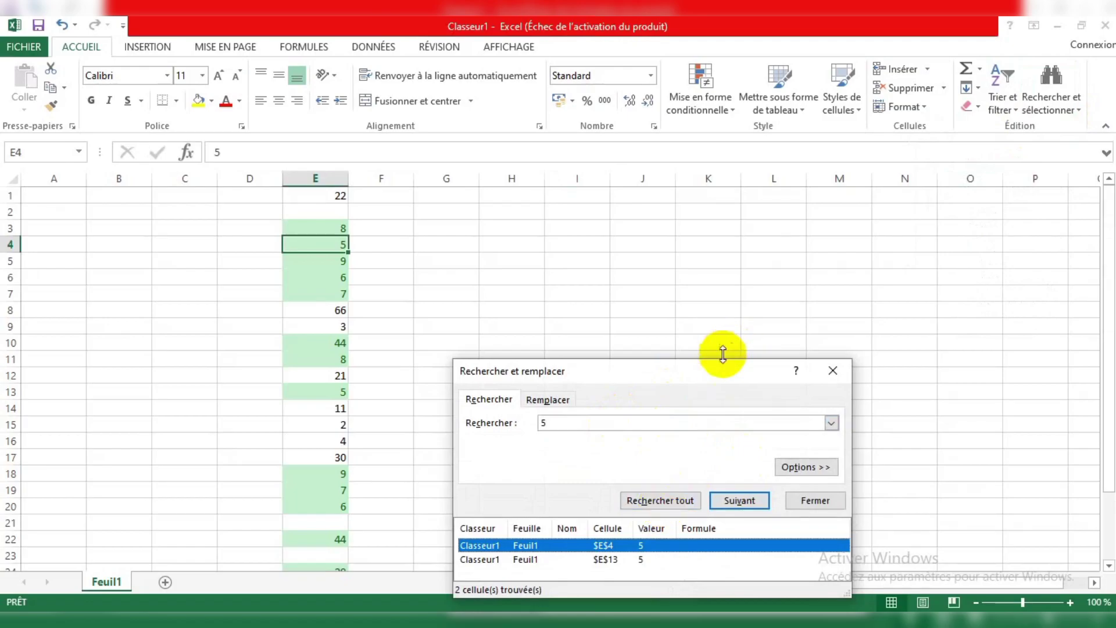
pyautogui.moveTo(710, 370); pyautogui.dragTo(746, 189)
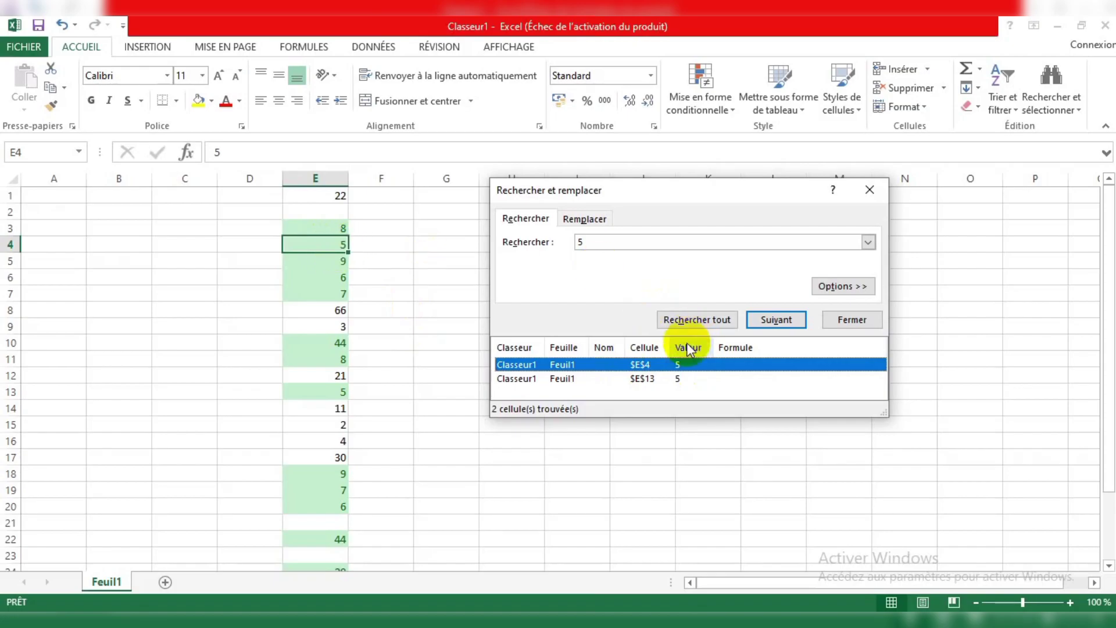
# Jump back and forth between the search results E13 and E4 to locate both cells holding 5 in the sheet.
pyautogui.click(690, 381)
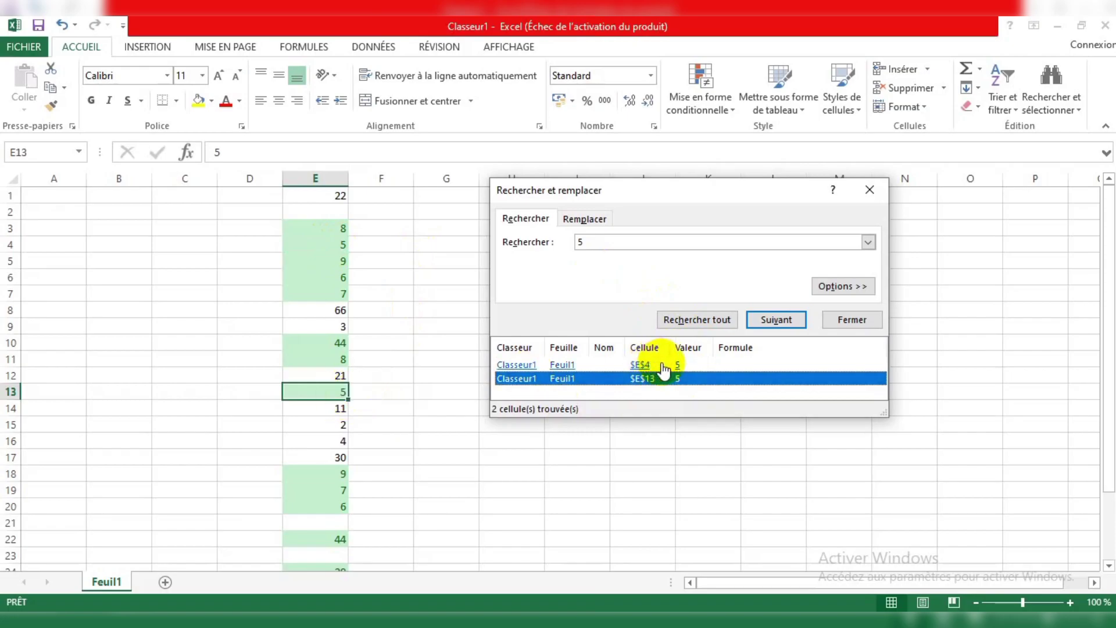
pyautogui.click(687, 366)
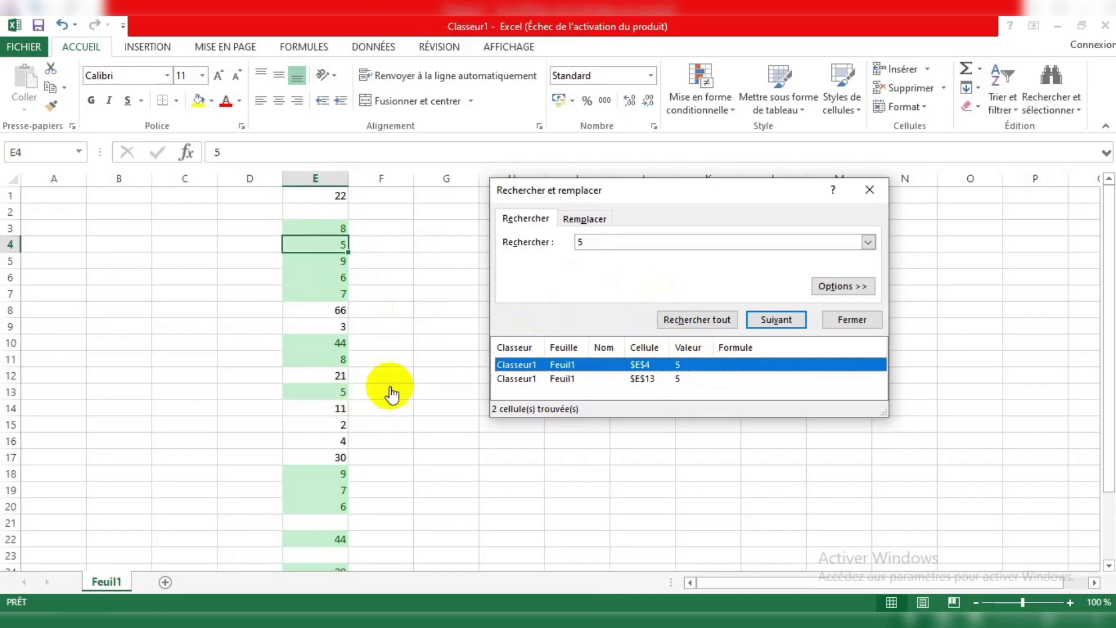
pyautogui.click(698, 379)
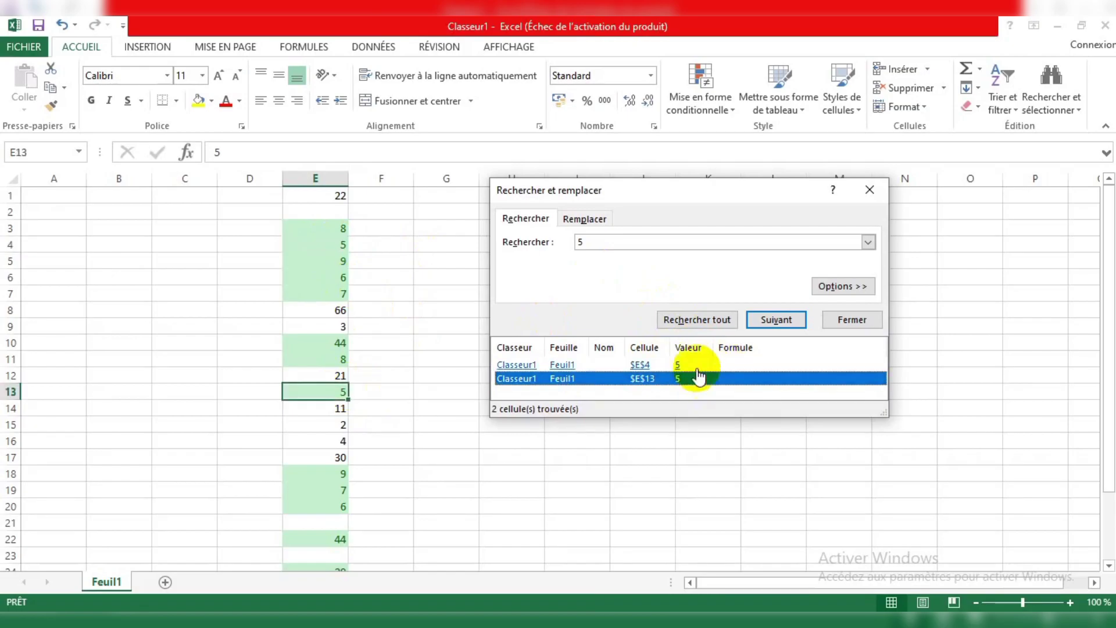
pyautogui.click(694, 365)
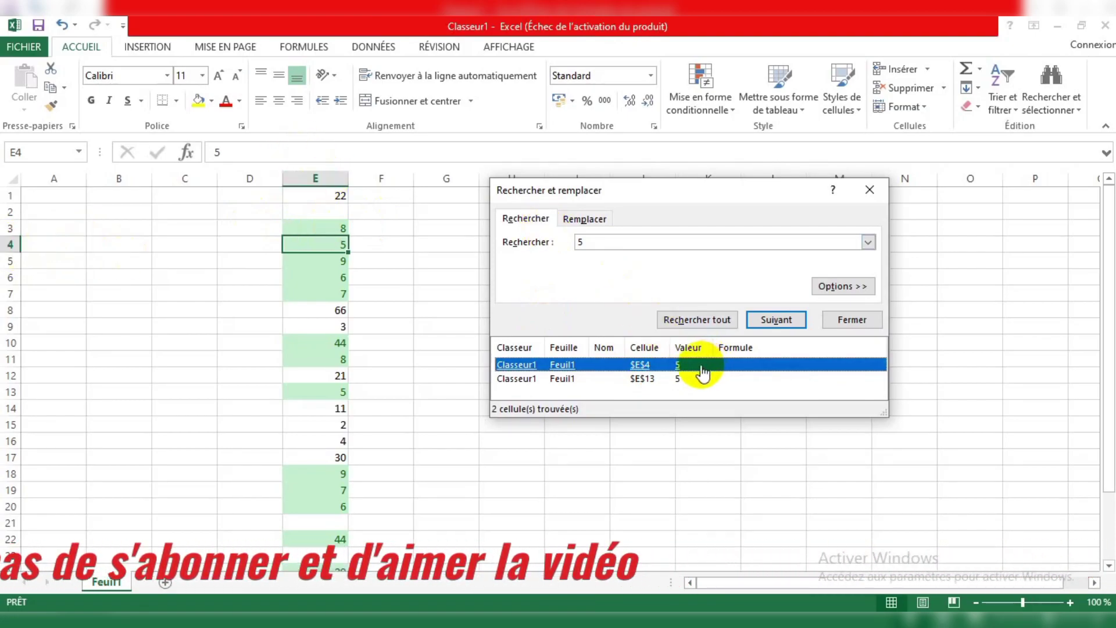
# Replace the search term with 44 and find all cells containing it.
pyautogui.click(624, 242)
pyautogui.press('BackSpace')
pyautogui.write('44')
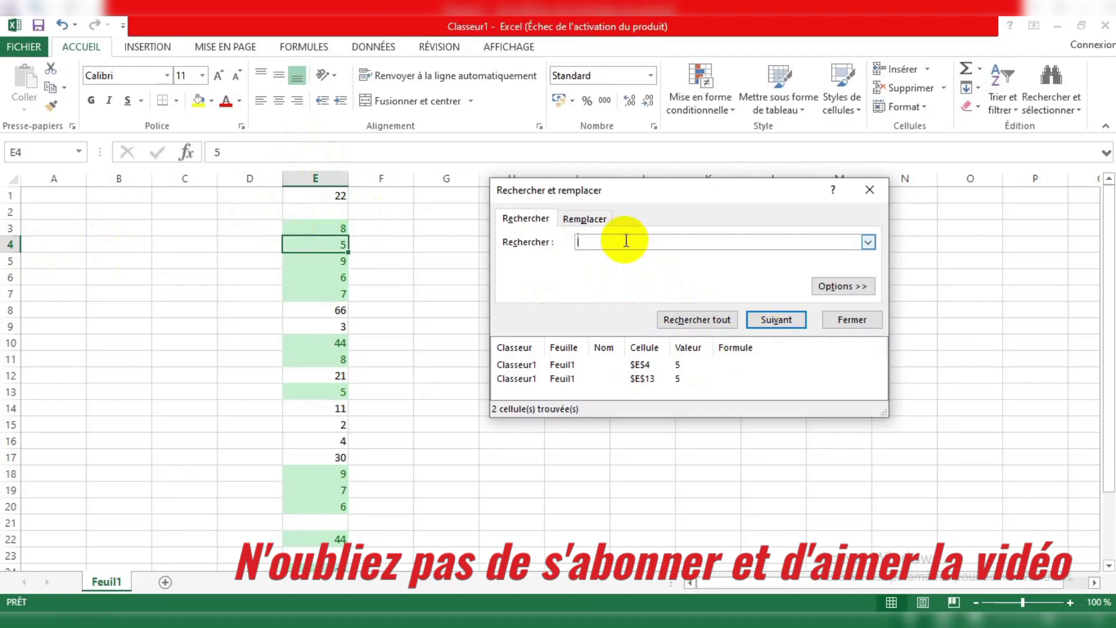
pyautogui.click(706, 324)
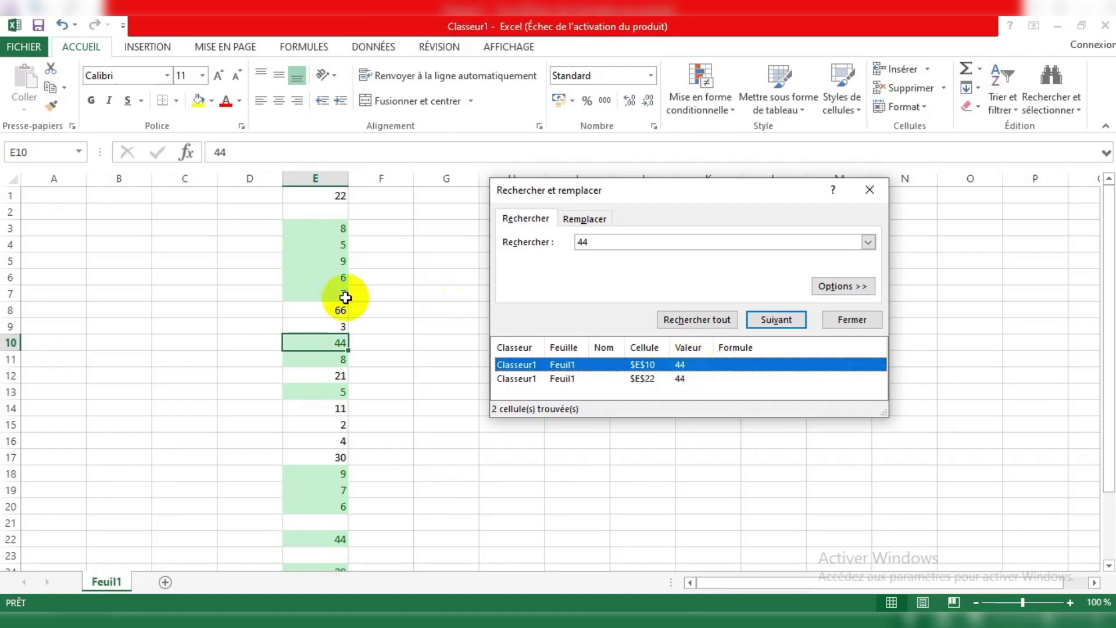
# Jump between the search results E22 and E10 to locate both cells holding 44, and close the search dialog.
pyautogui.click(713, 381)
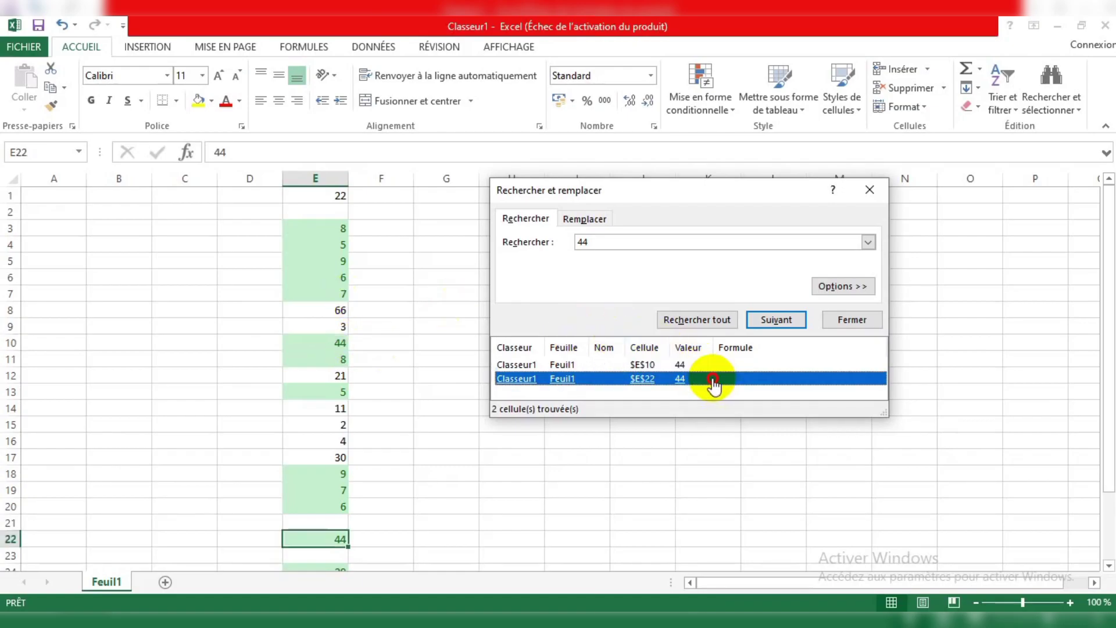
pyautogui.click(627, 243)
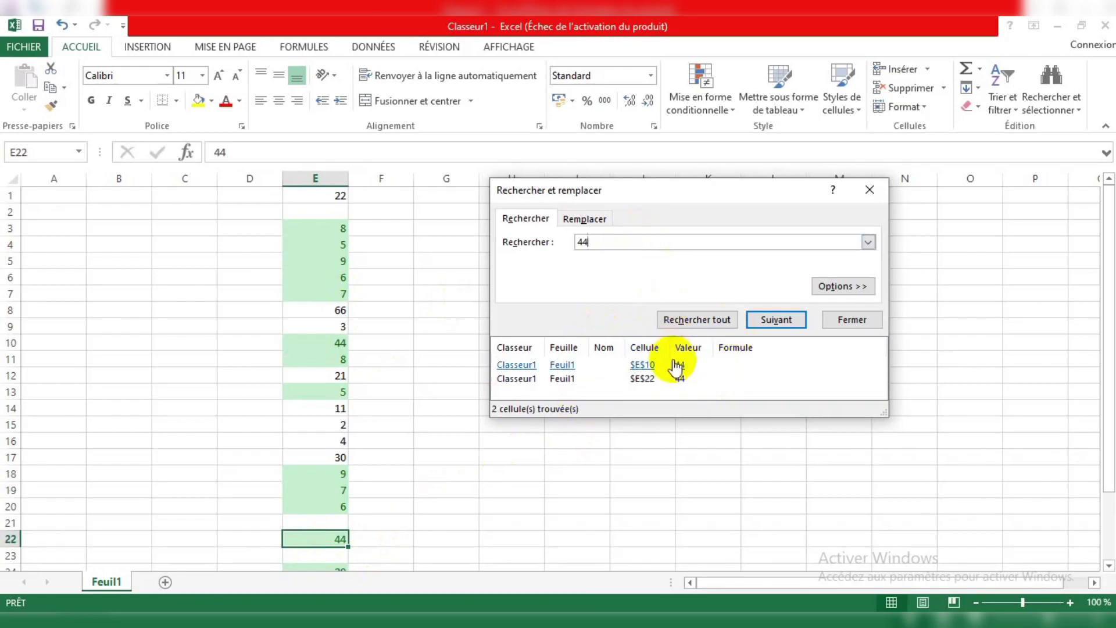
pyautogui.click(698, 366)
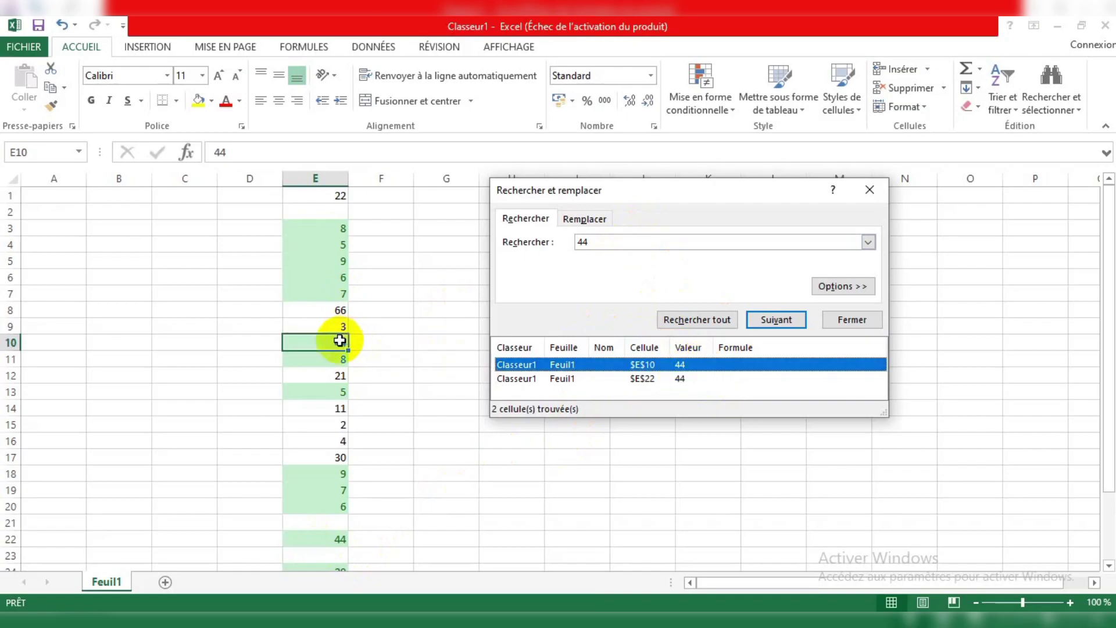
pyautogui.click(713, 378)
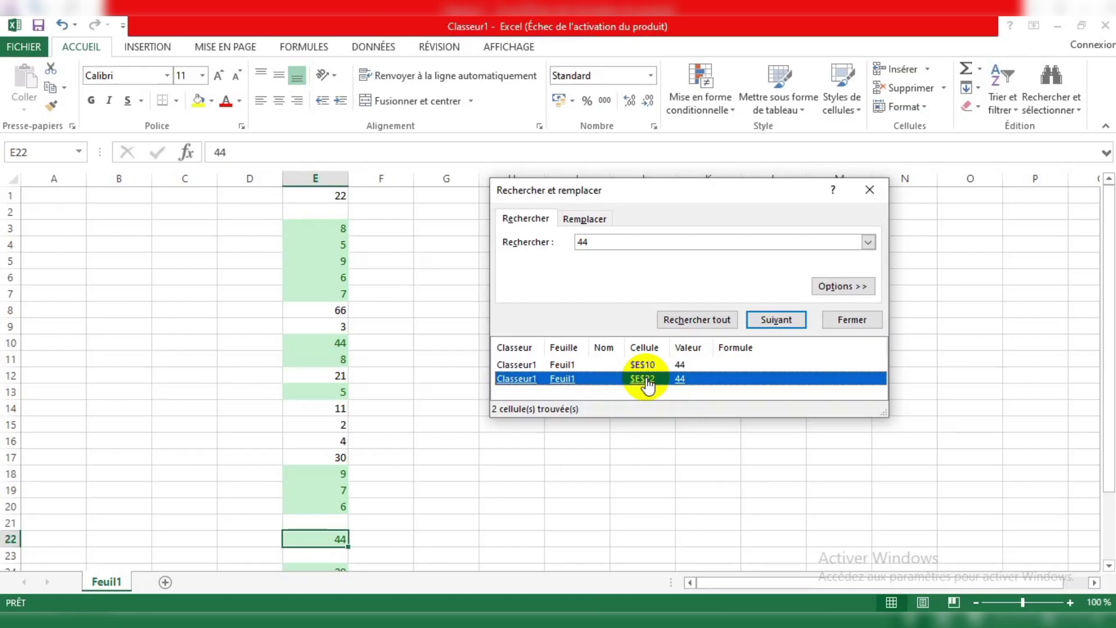
pyautogui.click(854, 320)
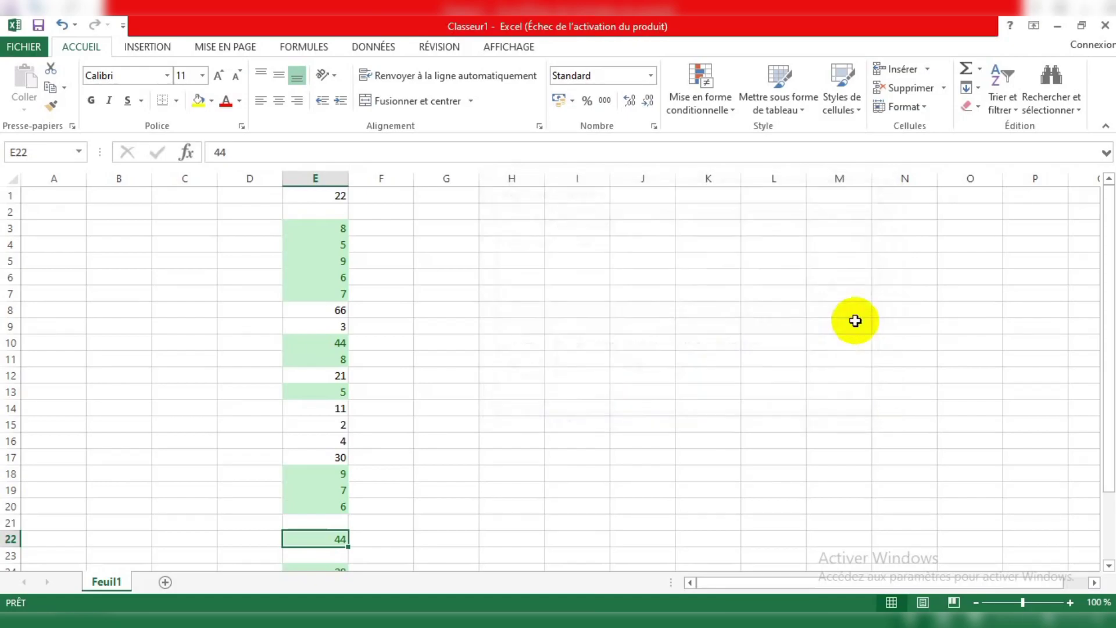